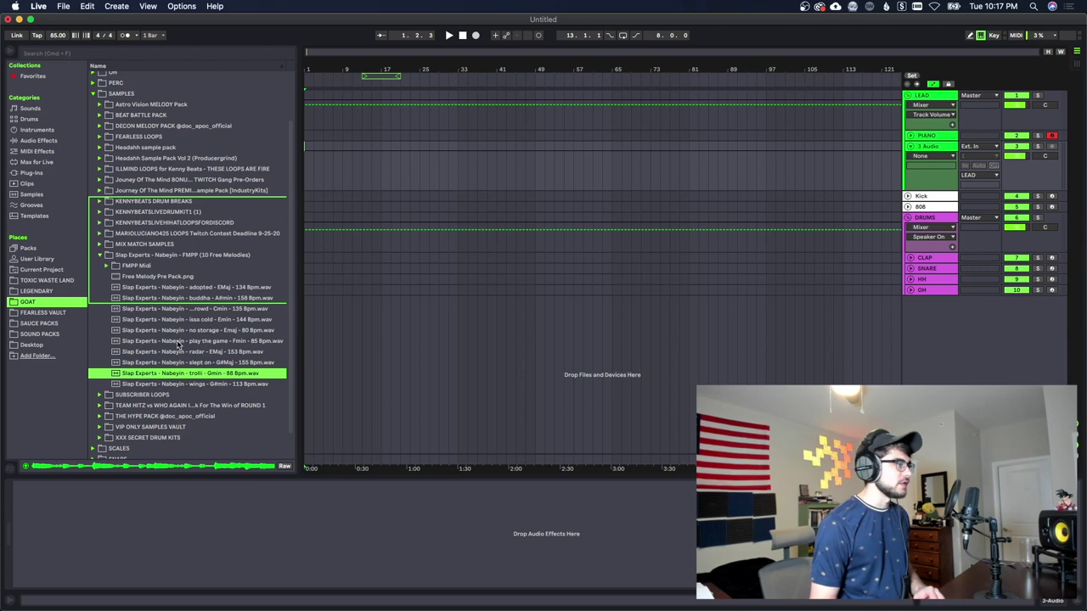
Load the sample Slap Experts - Nabeyin - trolli - Gmin - 88 Bpm.wav at bar 1 of the audio track in the LEAD group.
double_click(183, 378)
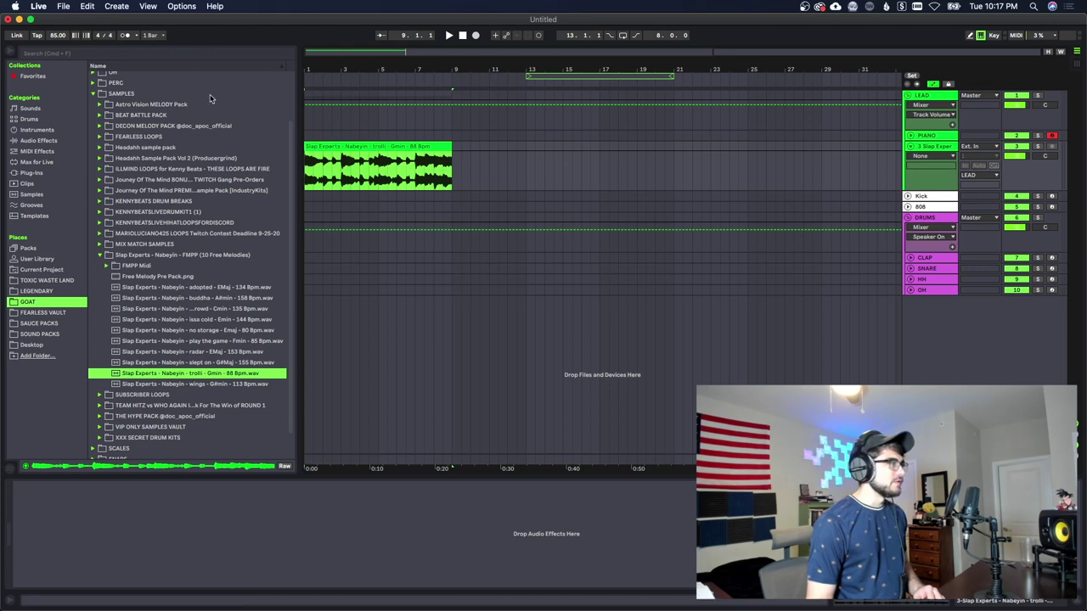
click(384, 172)
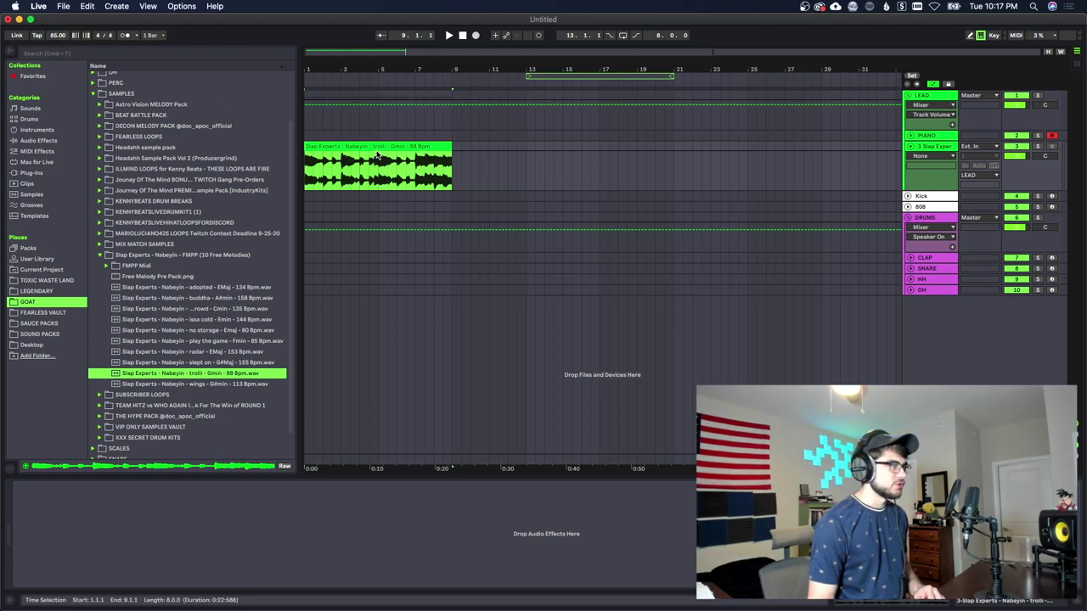
drag(319, 72, 319, 102)
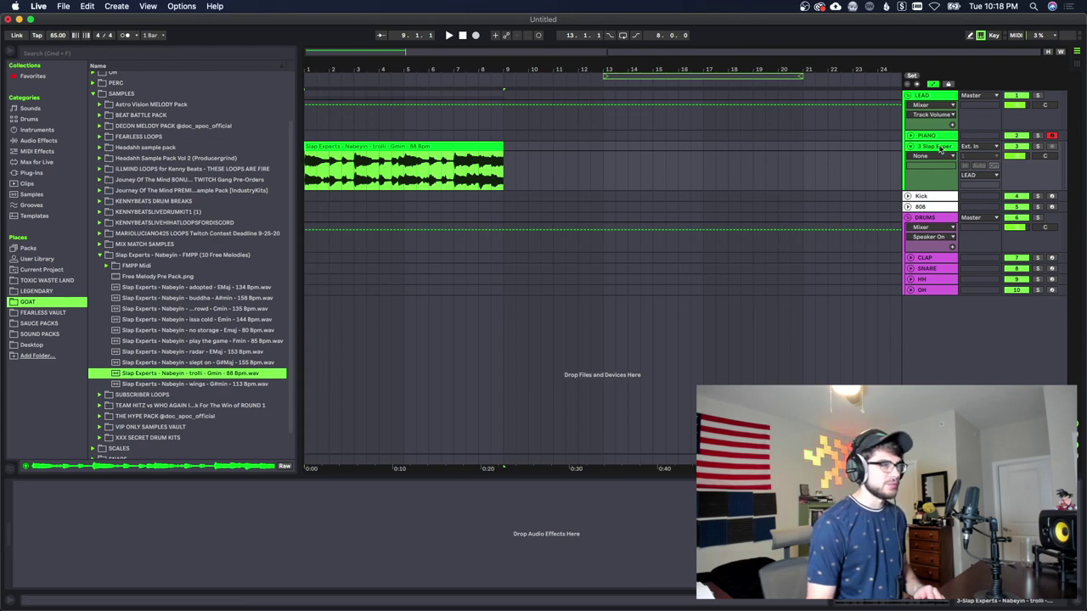
Close the melody track's Pro-Q 3 equalizer and switch to the Session View.
click(939, 136)
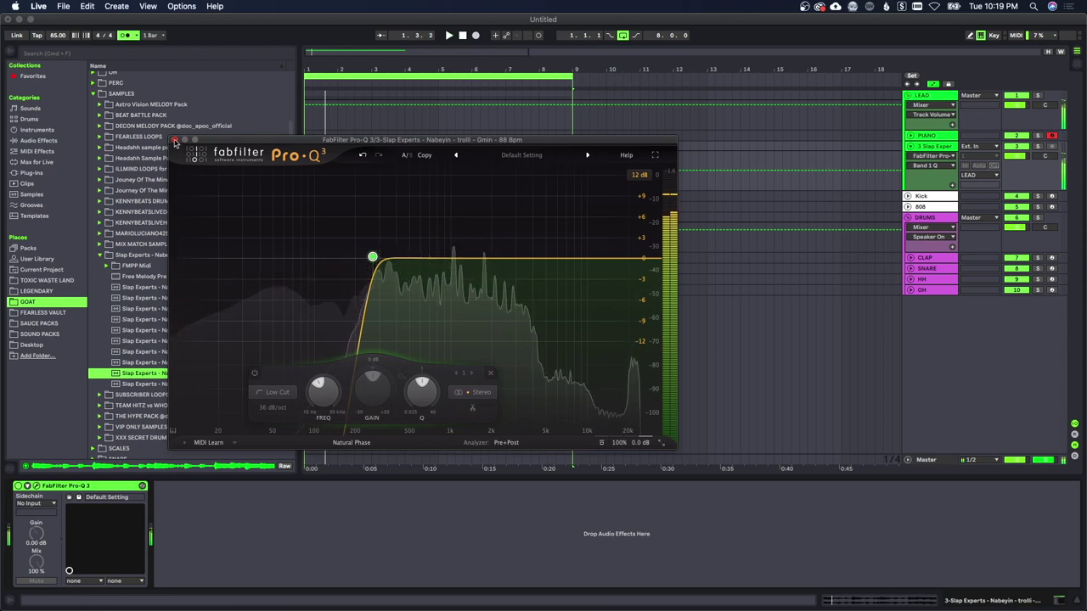
click(174, 141)
key(Tab)
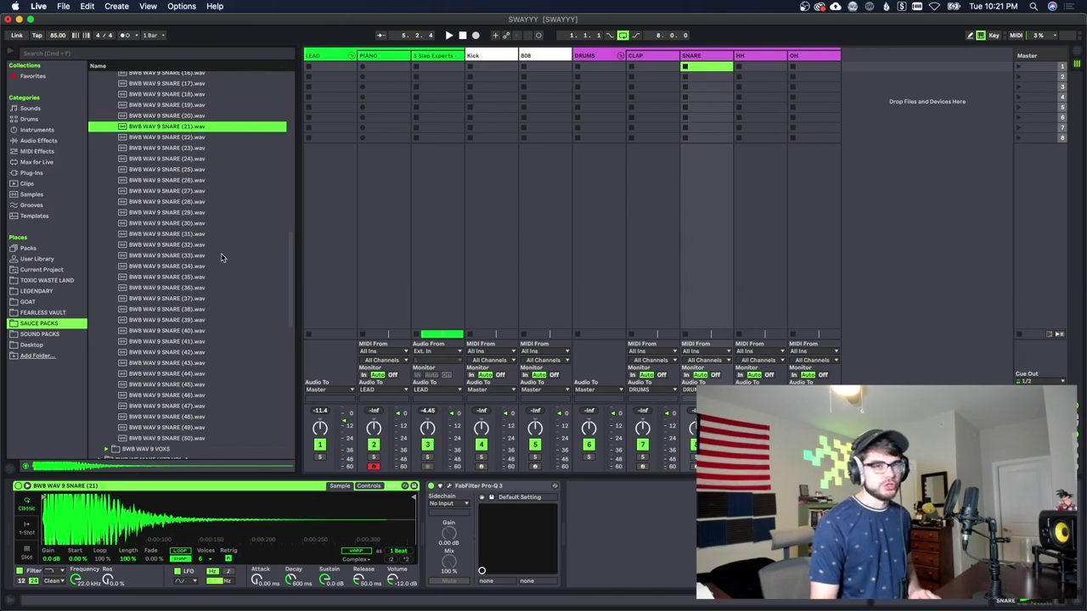
Audition BWB WAV 9 SNARE (50).wav and create a MIDI clip in the first slot of the SNARE track.
click(203, 438)
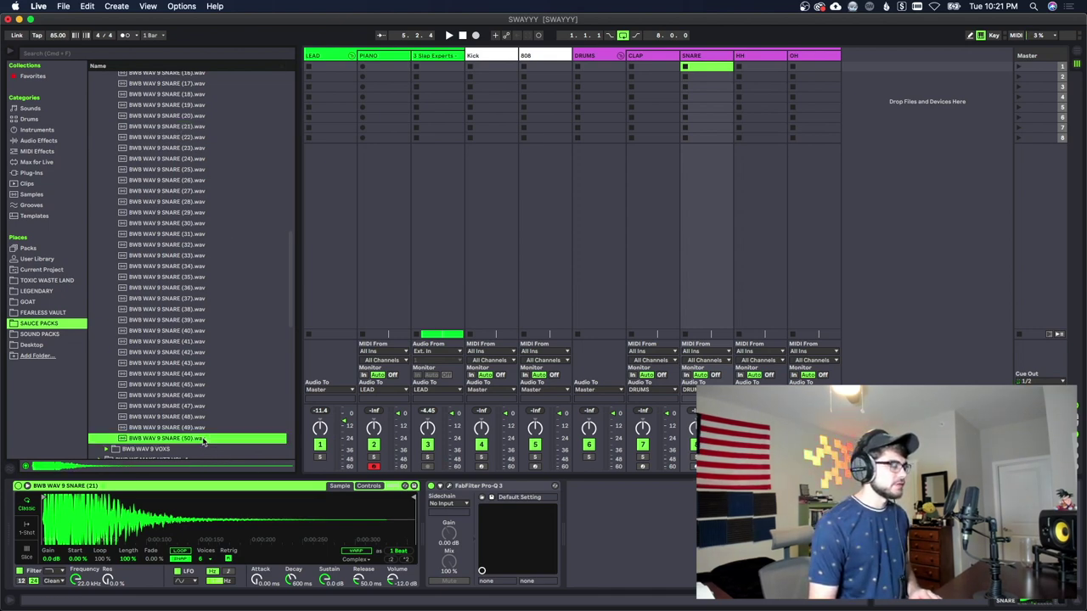
click(695, 55)
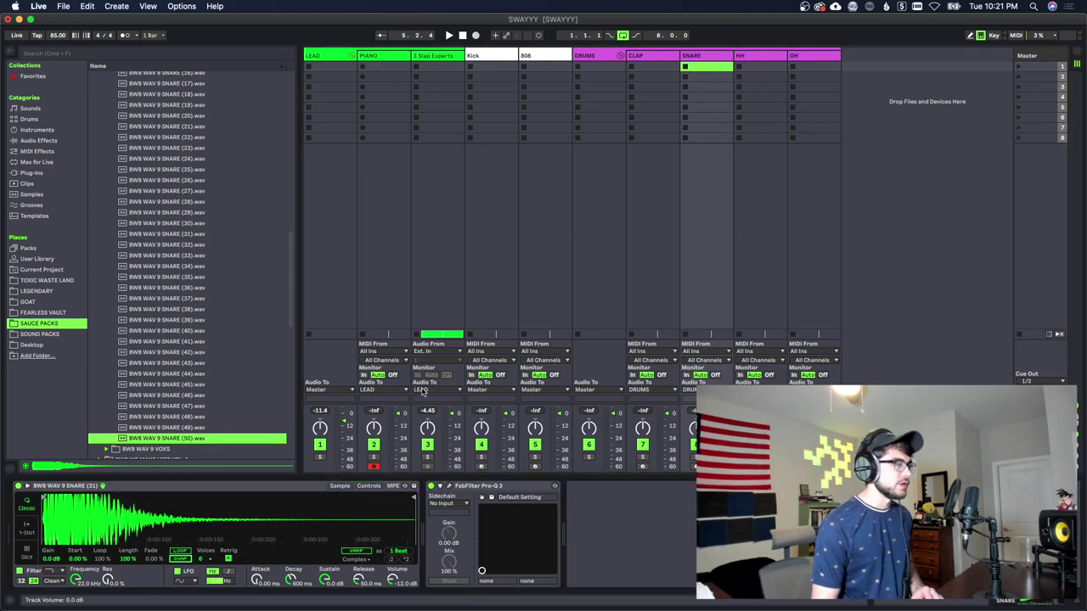
double_click(694, 68)
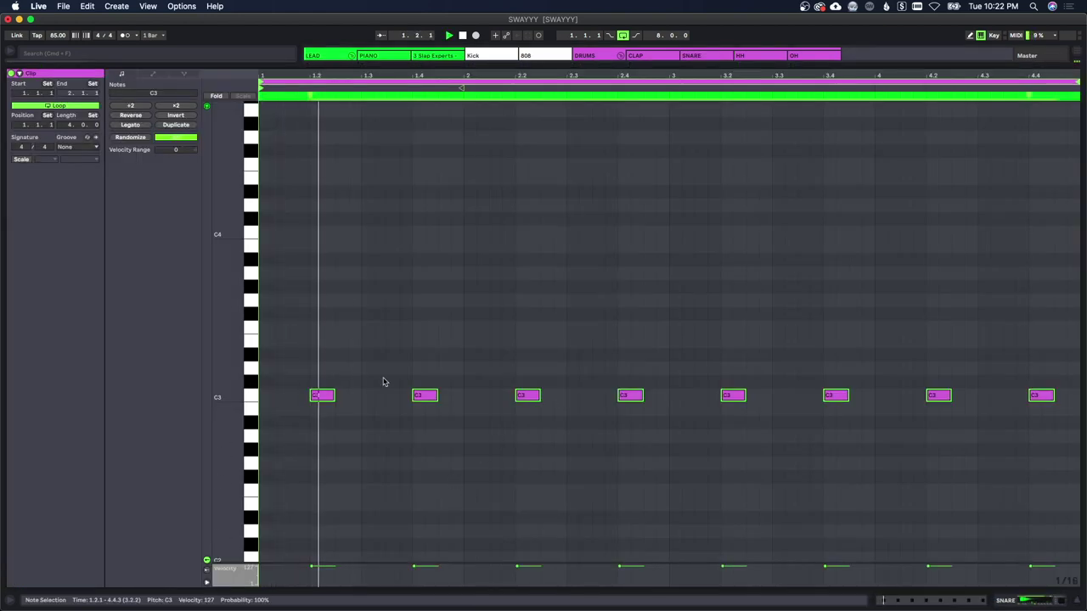
Shift all the C3 notes in the snare clip slightly later than the beat and play the loop to check the timing.
drag(292, 78, 309, 125)
key(space)
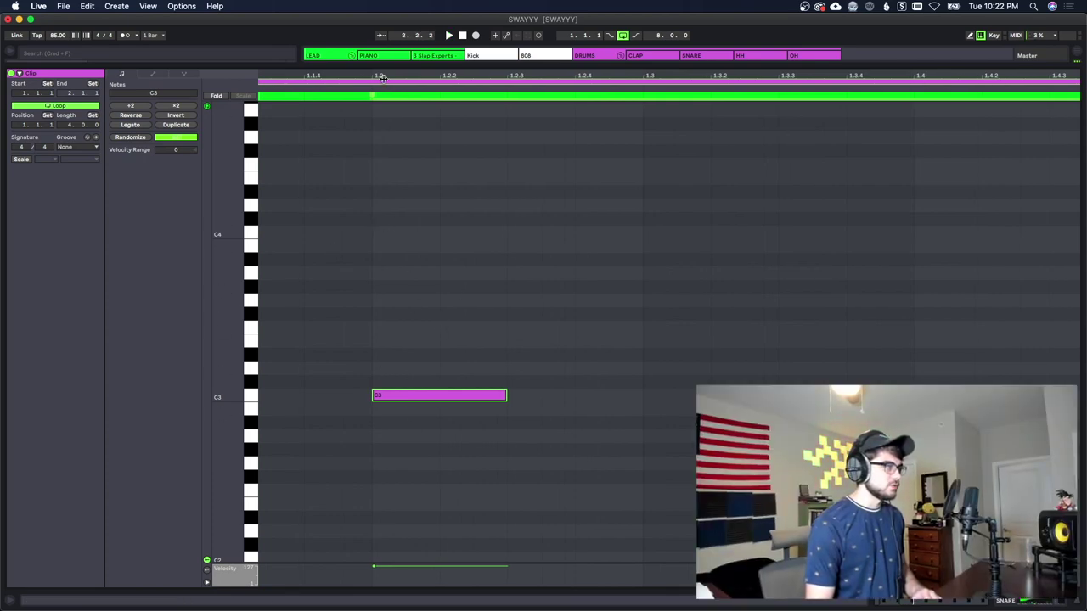
scroll(386, 361, up, 2)
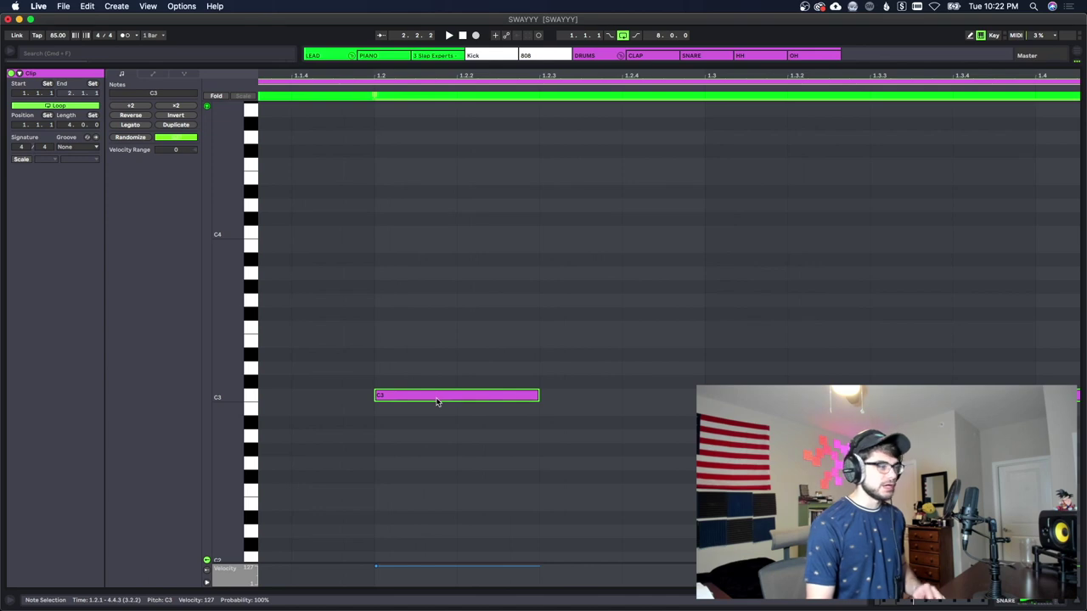
drag(438, 401, 457, 403)
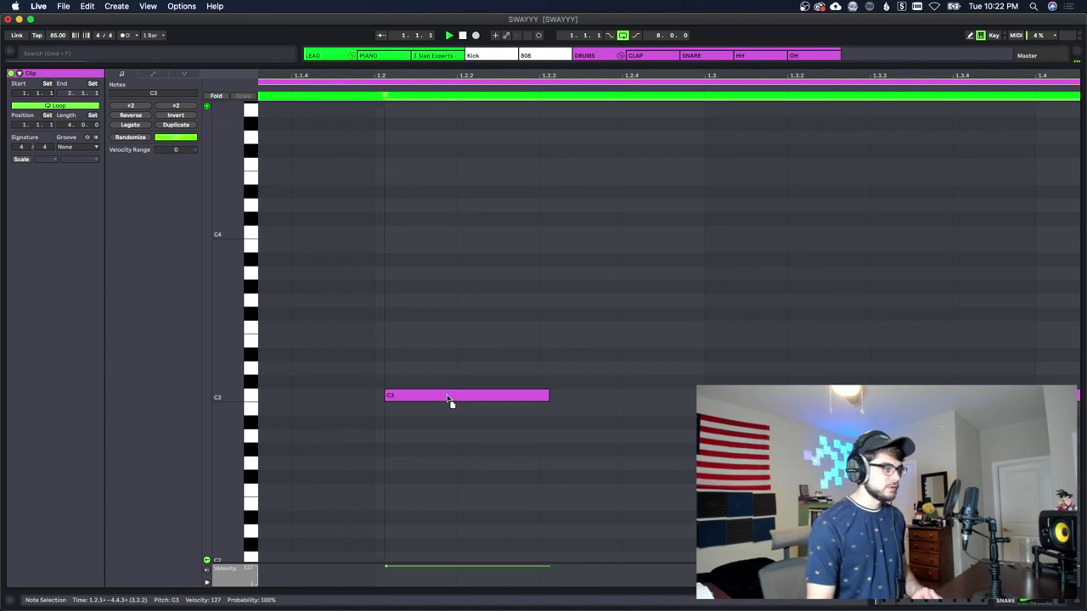
key(space)
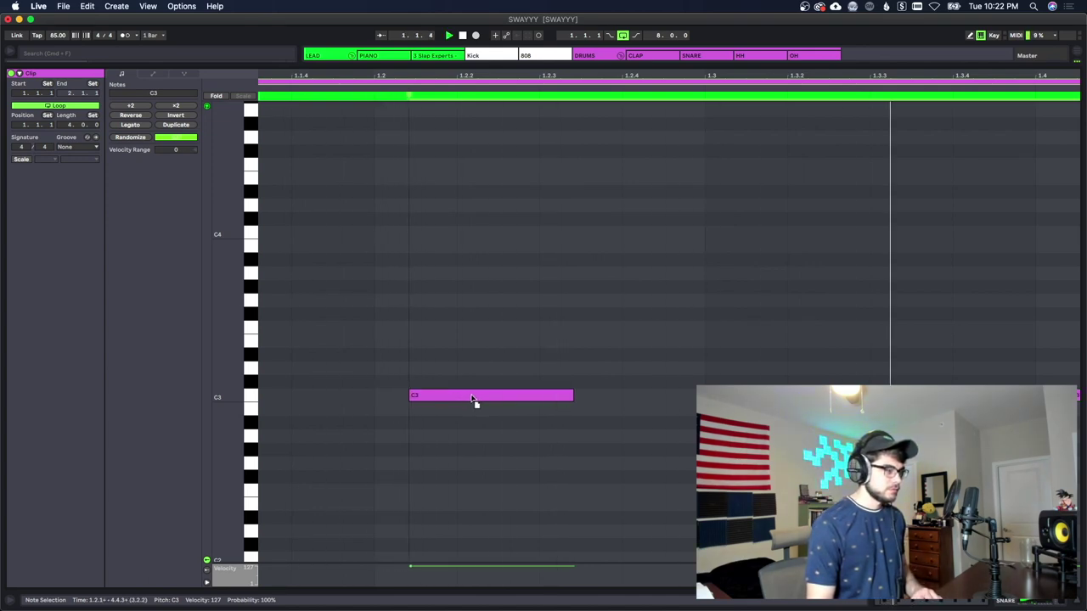
key(Right)
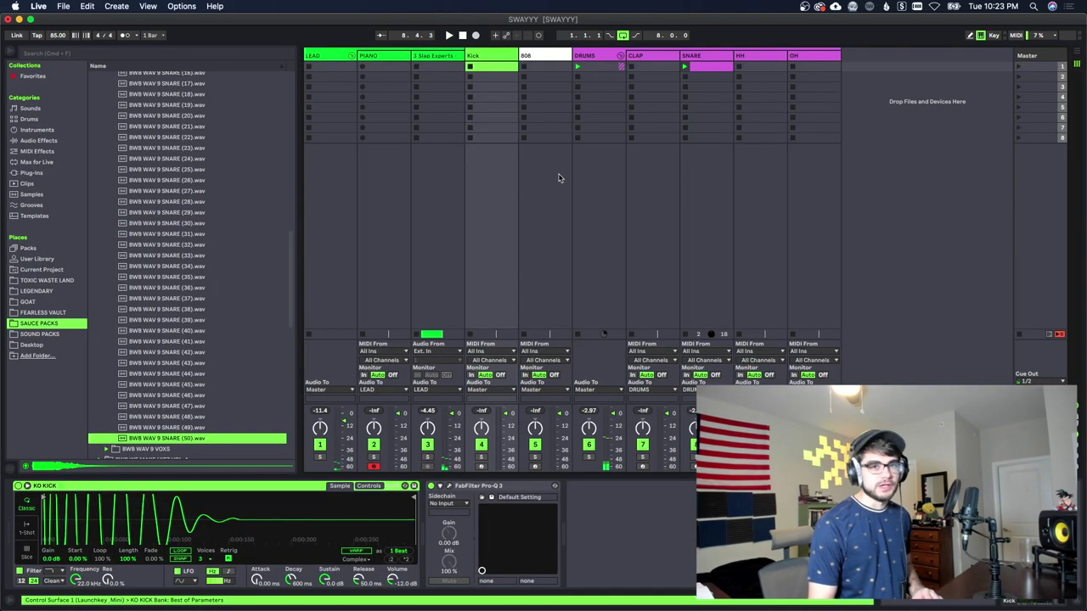
Load BWB WAV 9 KICK (11).wav into the Kick track's sampler and play the kick over the running loop.
scroll(187, 323, up, 10)
click(204, 377)
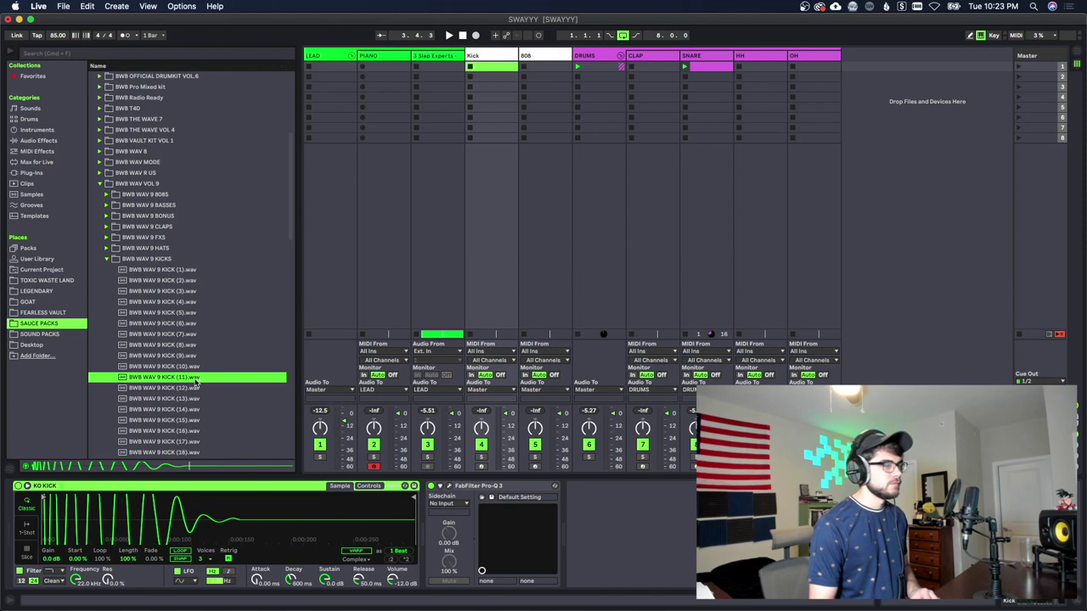
drag(195, 380, 212, 517)
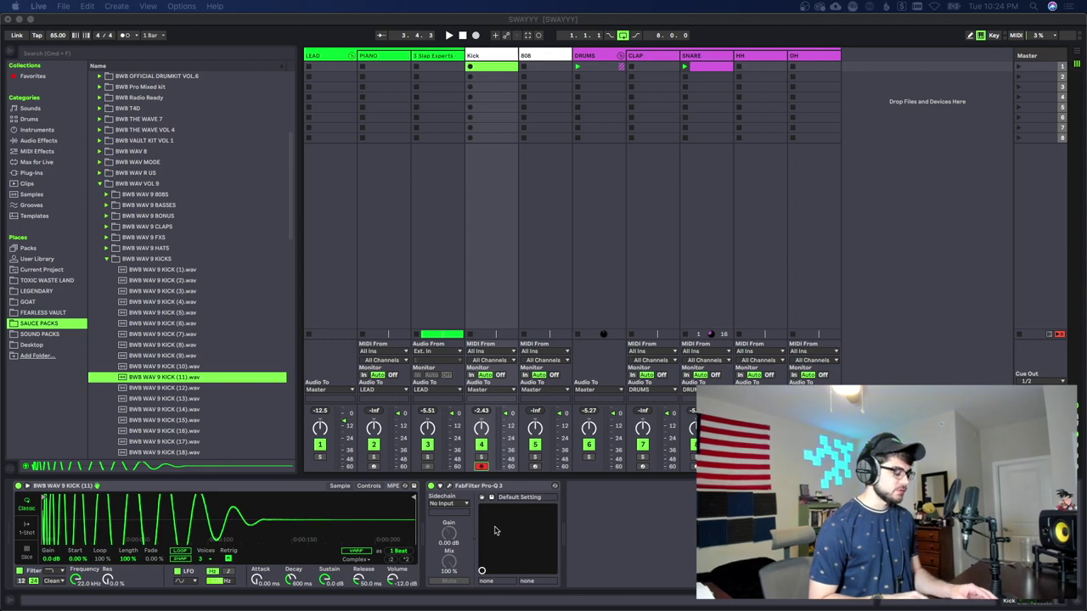
key(space)
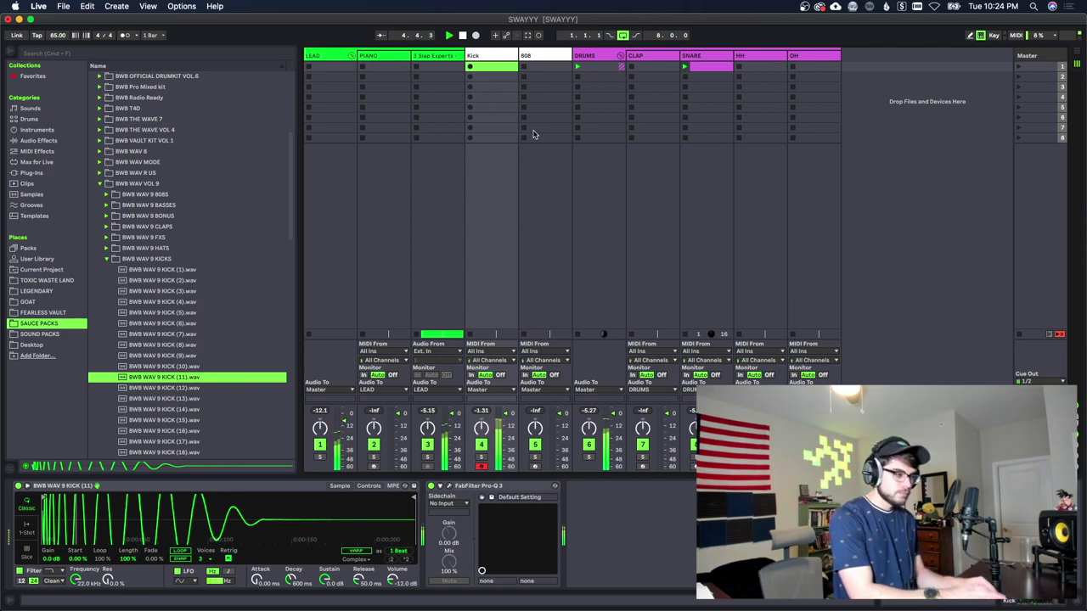
Open the kick clip and lower the velocity of the short note just before beat 1.3 to about 81.
double_click(515, 51)
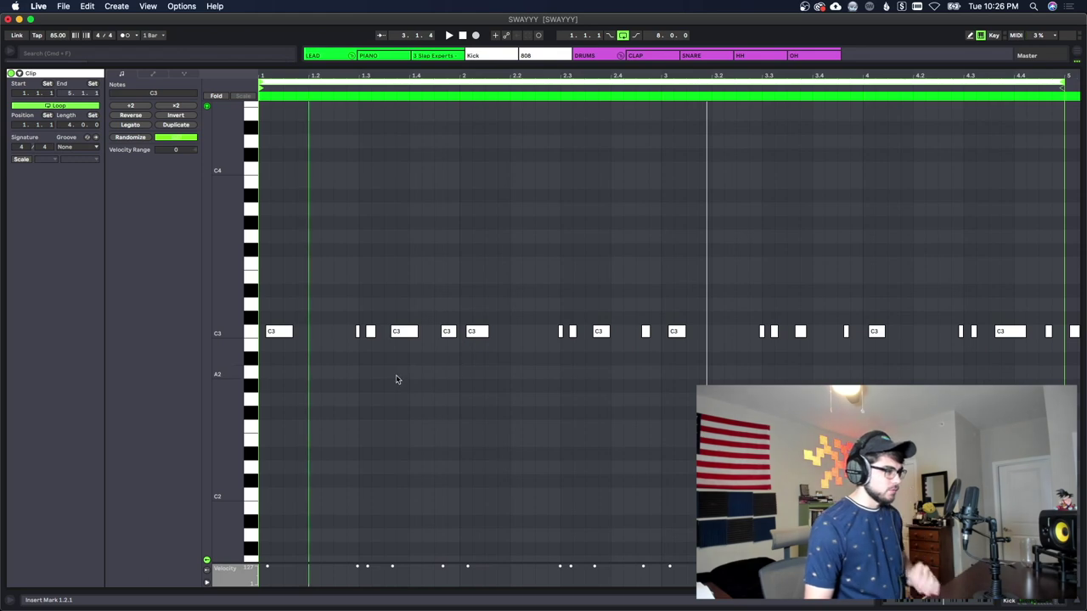
click(358, 332)
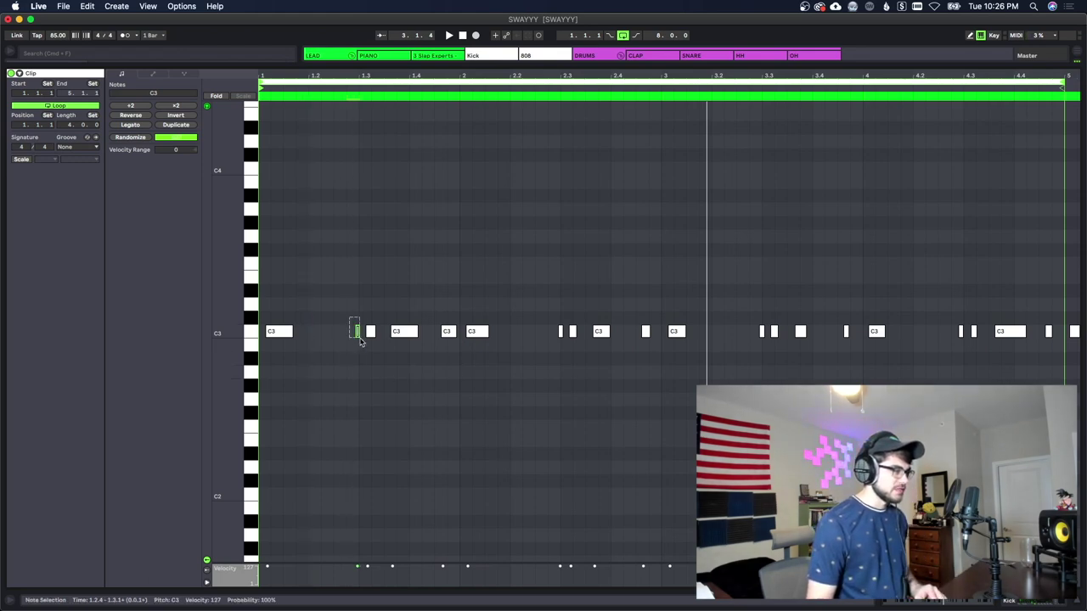
click(371, 333)
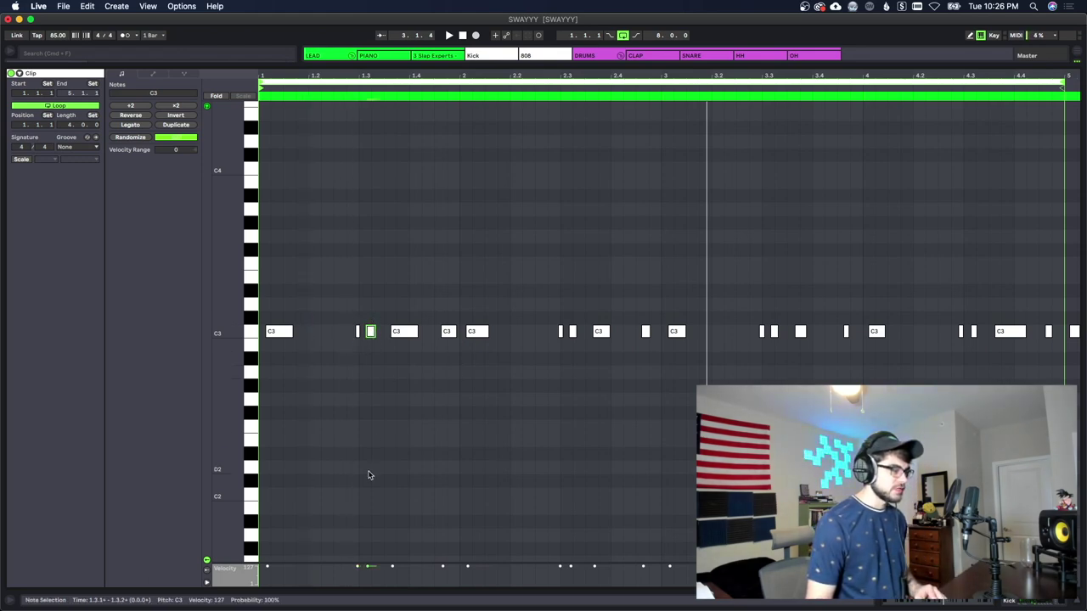
click(357, 569)
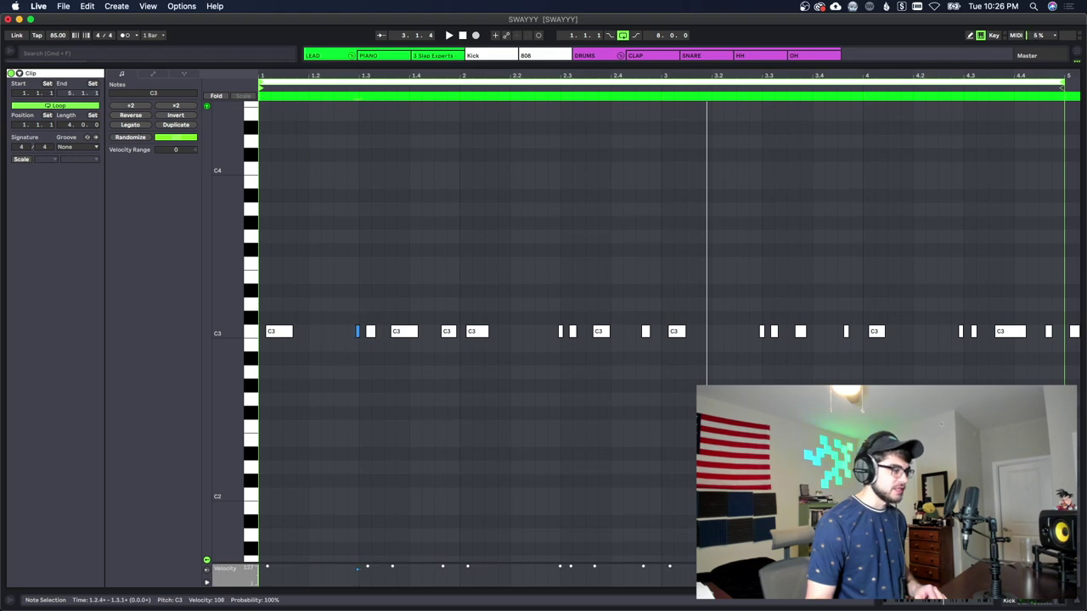
key(space)
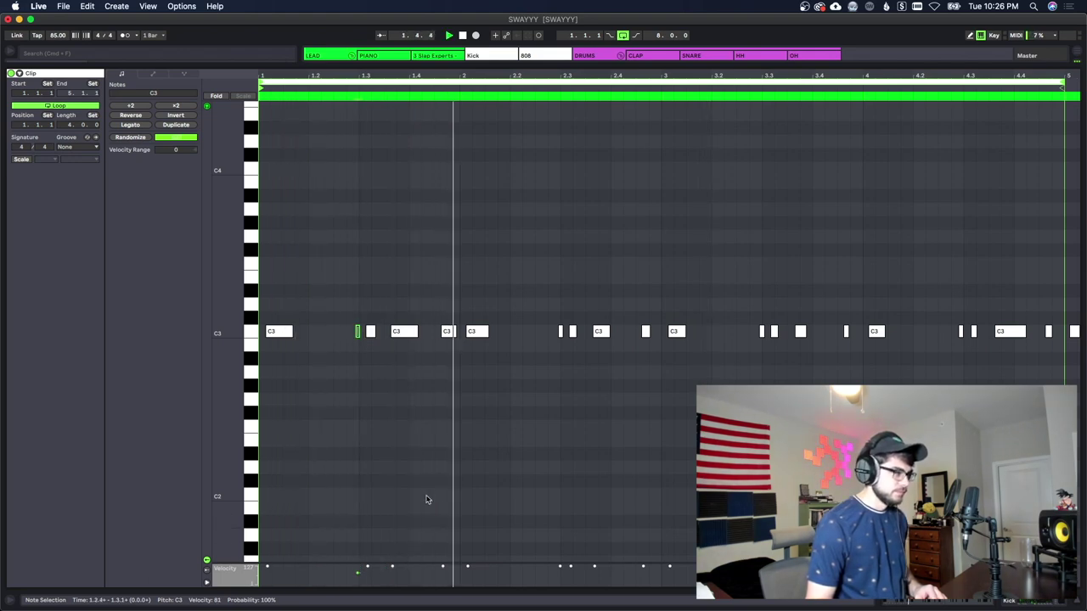
Lower the velocity of the last kick note in bar 1 to 108 and select the kick notes from about beat 2.3 onward.
click(453, 565)
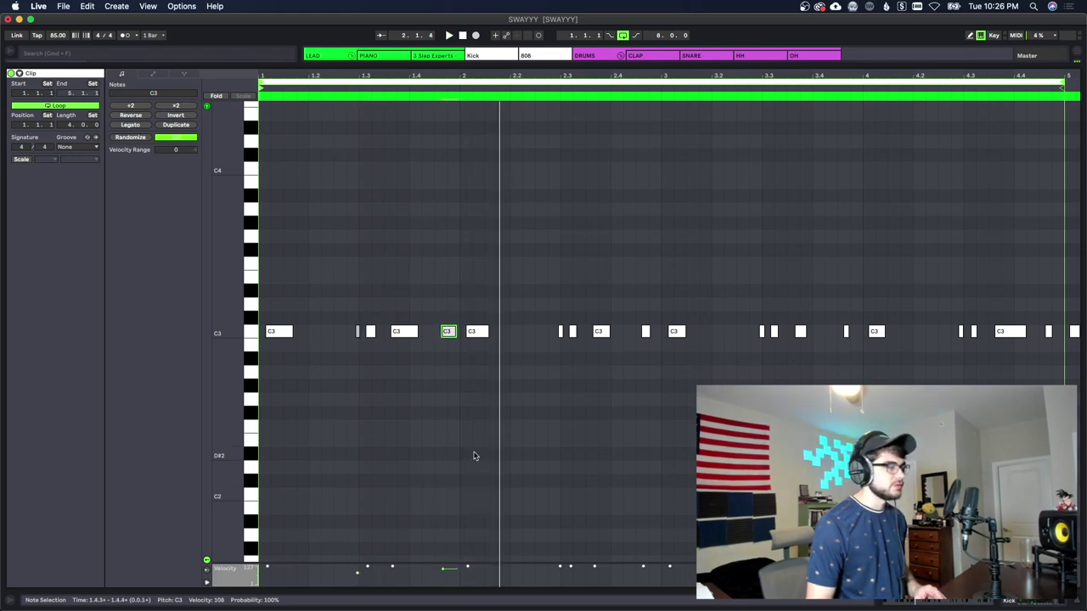
key(space)
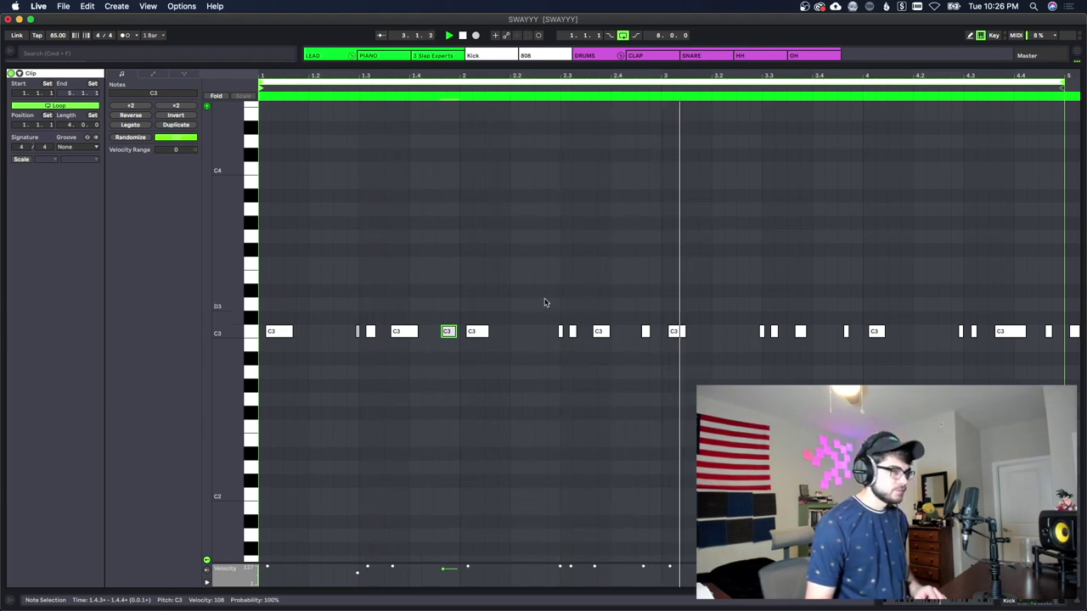
key(space)
drag(542, 290, 1080, 430)
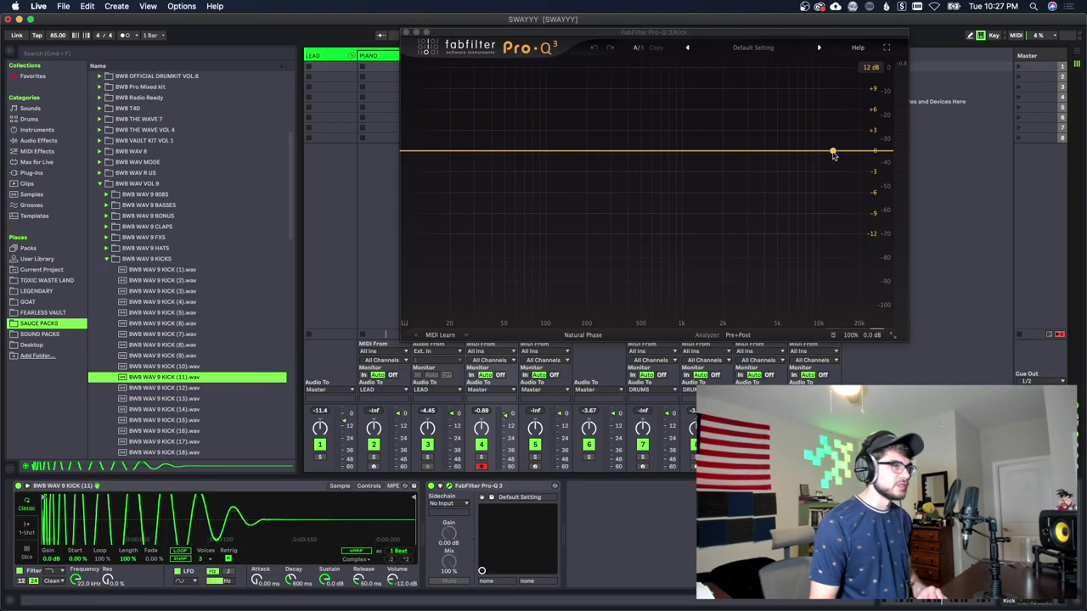
Apply a 12 dB/oct high cut at about 4 kHz to the kick in Pro-Q 3 and close the equalizer.
click(849, 152)
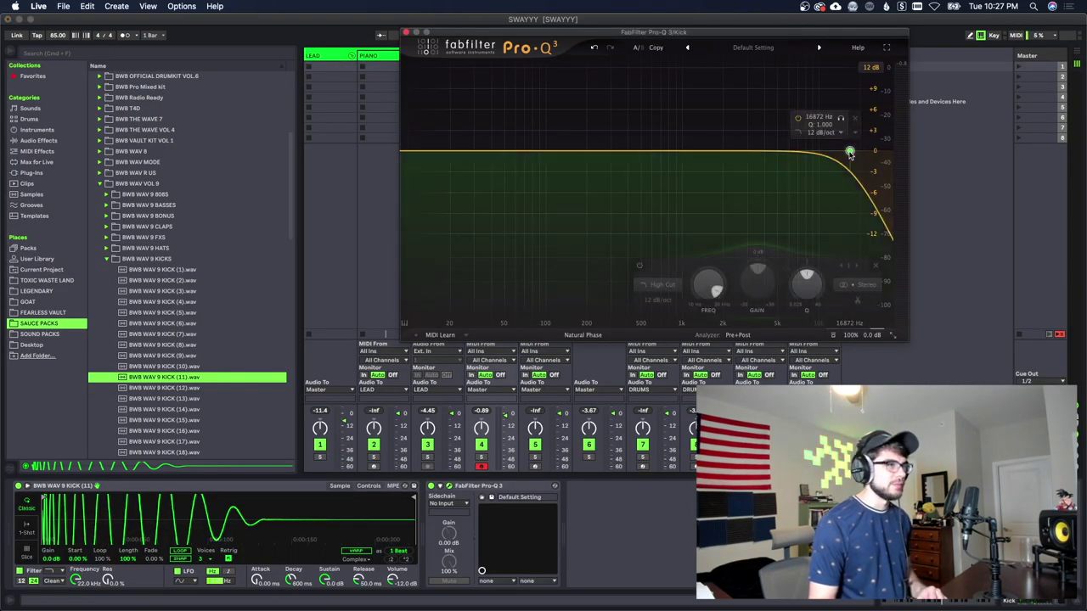
scroll(849, 152, up, 1)
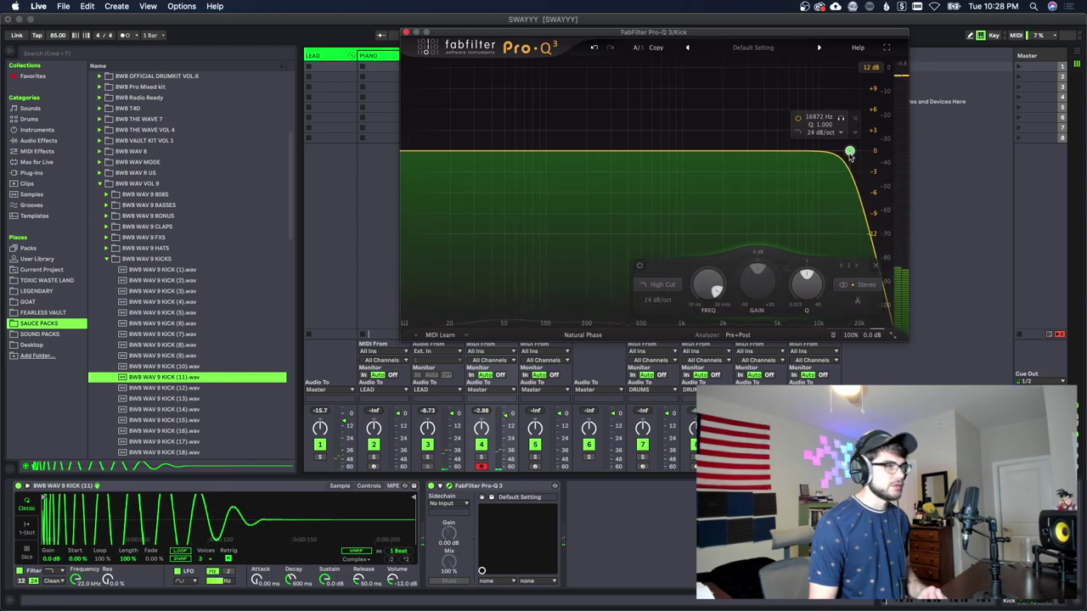
drag(849, 152, 765, 152)
scroll(783, 156, down, 2)
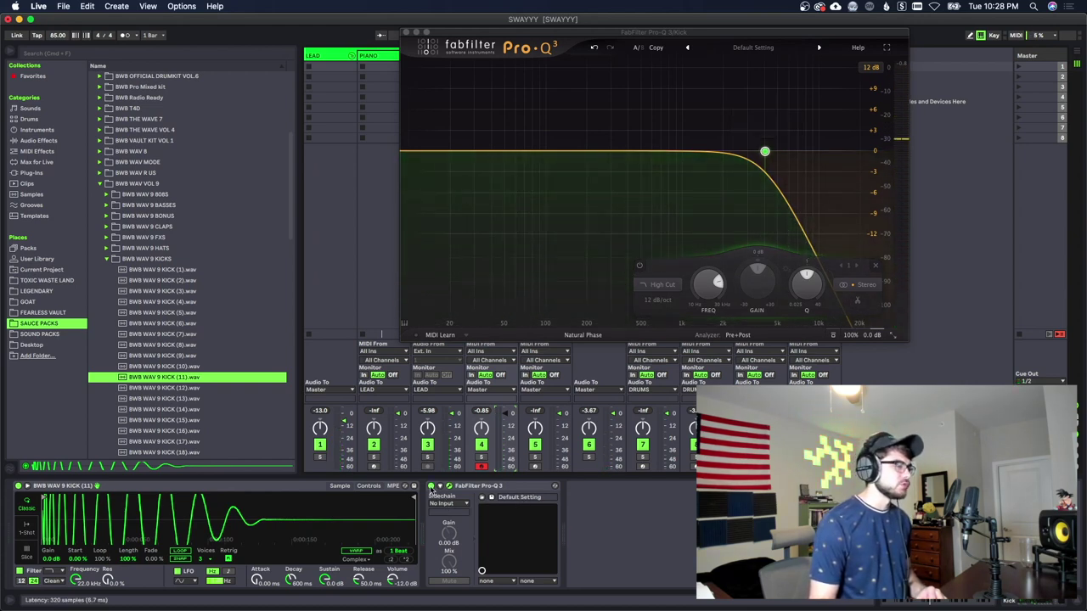
key(space)
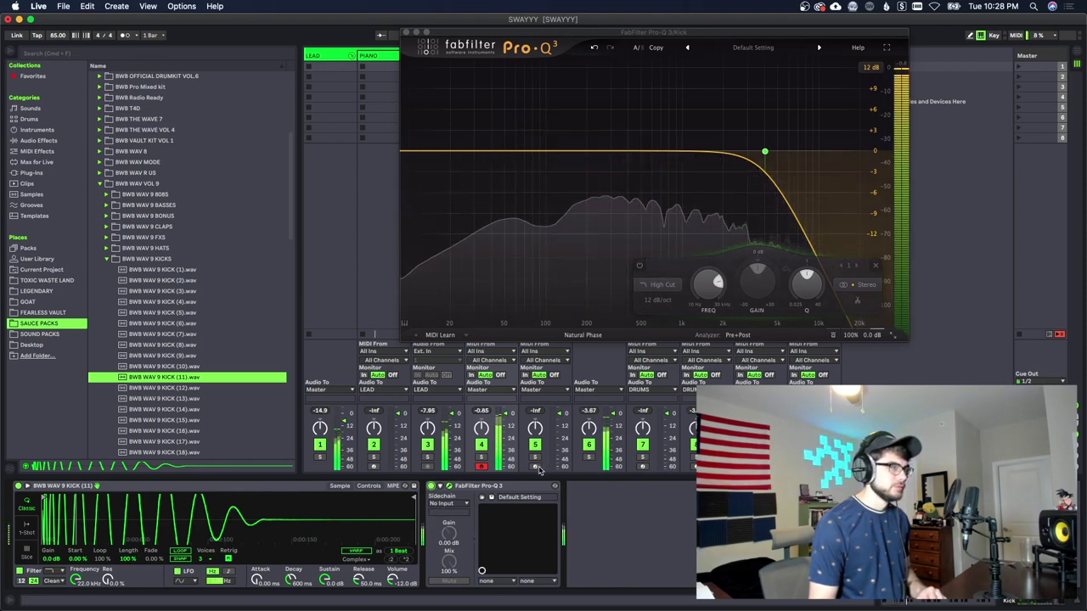
click(405, 33)
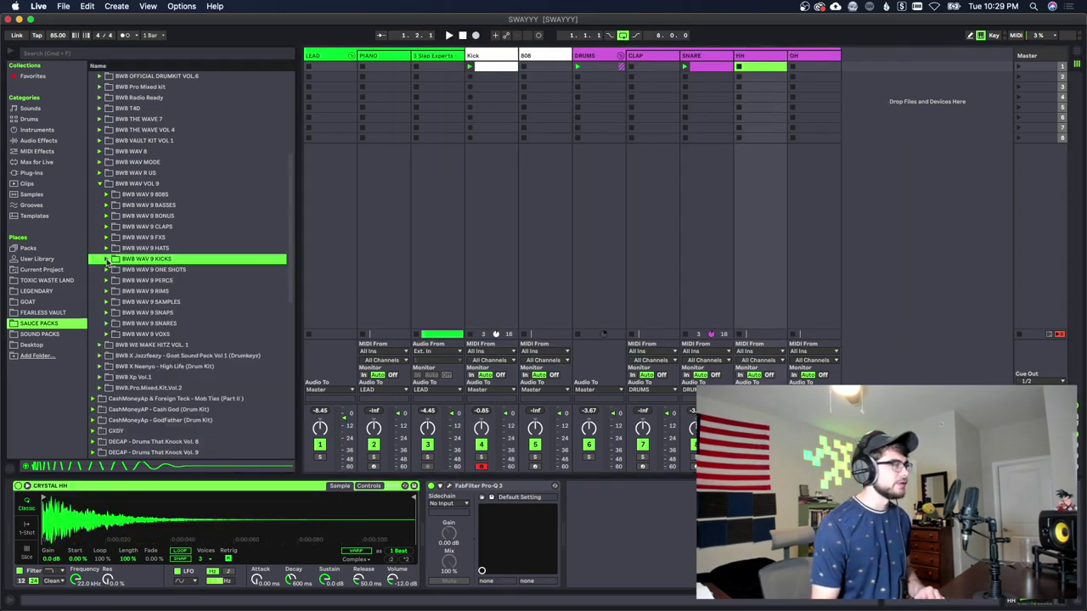
Load BWB WAV 9 HAT (12).wav into the HH track's sampler and record a hi-hat pattern over the loop.
click(205, 292)
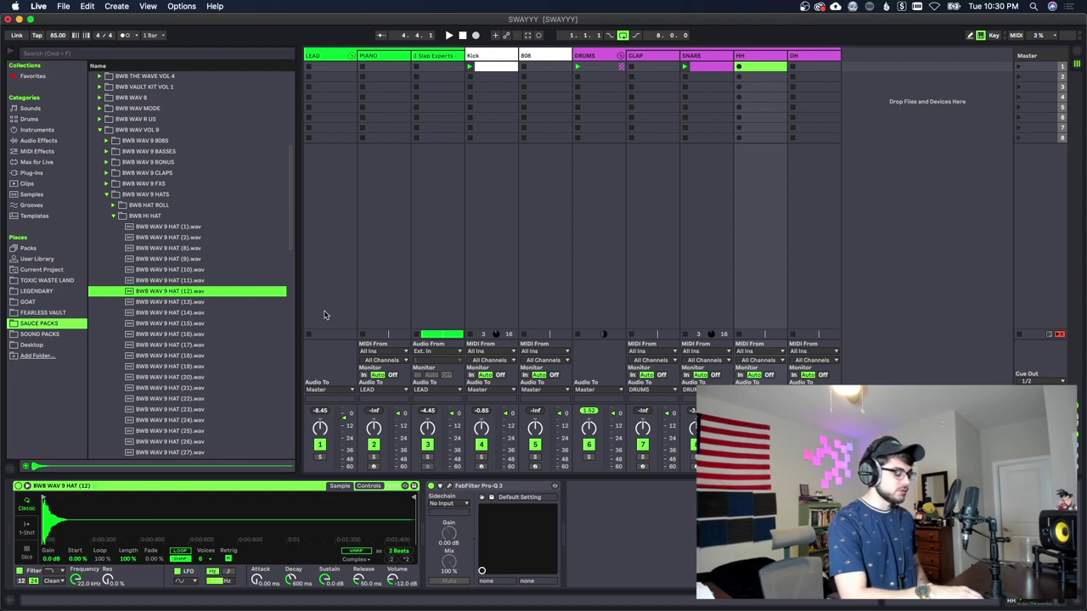
key(space)
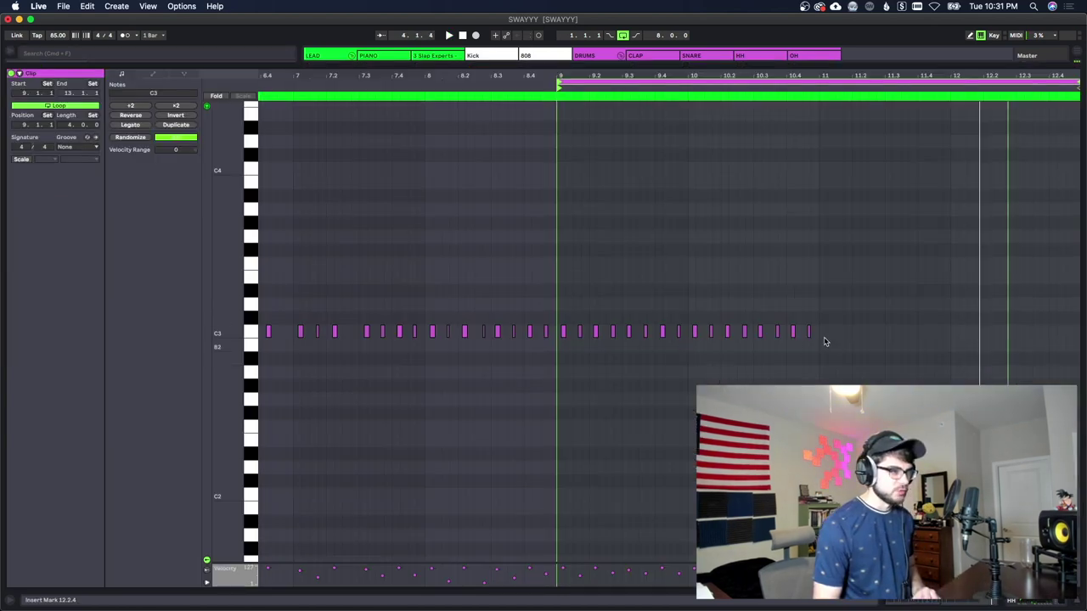
Lower the velocities of the off-beat hi-hat notes in bars 9 and 10 to roughly 66 to 70.
drag(698, 78, 697, 110)
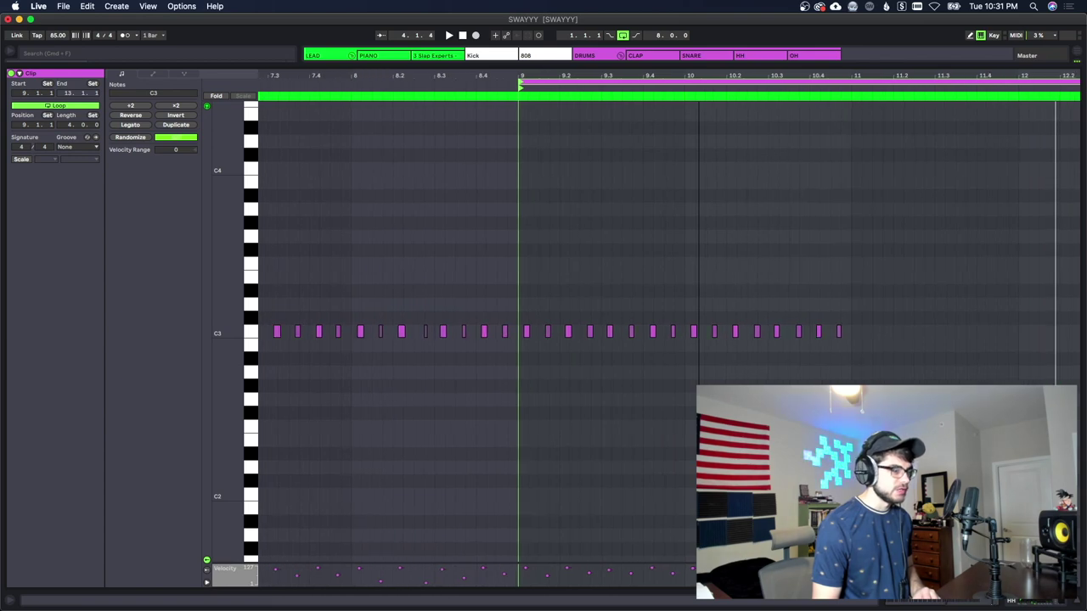
click(590, 577)
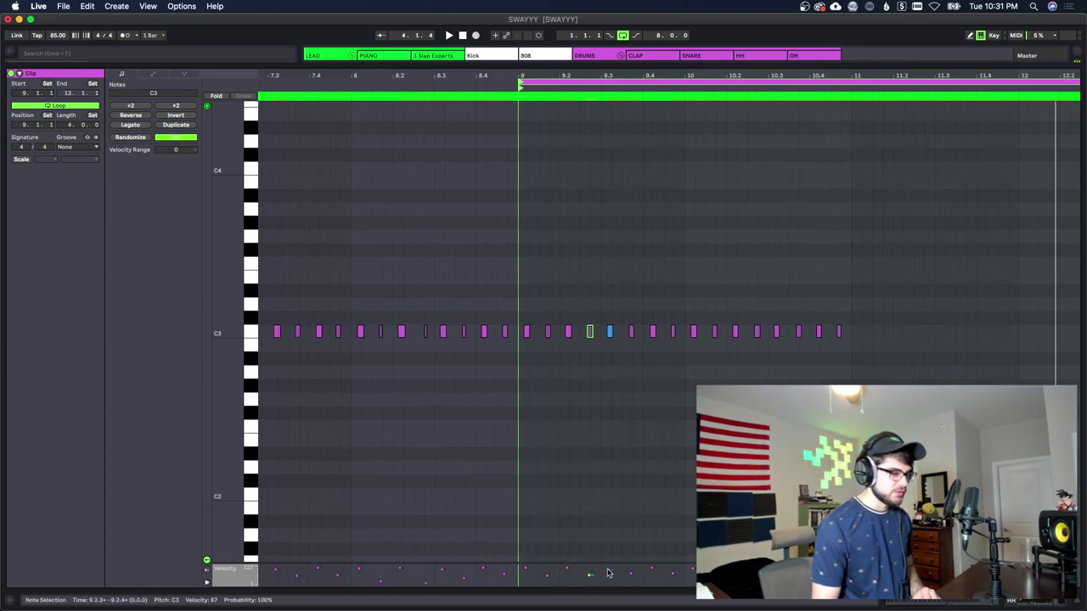
click(632, 575)
click(672, 576)
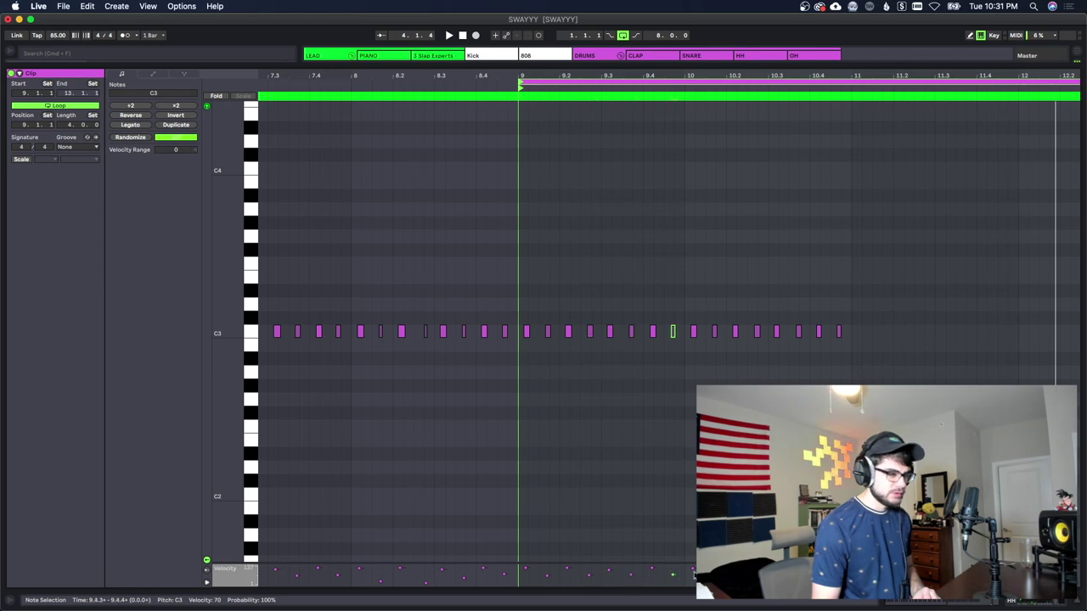
click(714, 331)
drag(756, 575, 757, 577)
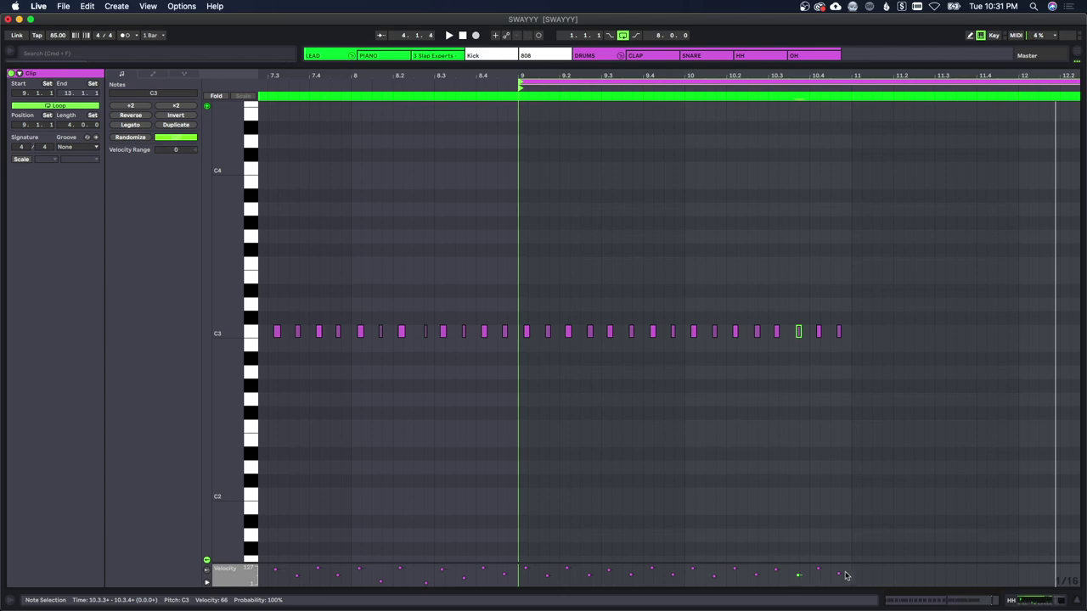
Duplicate the two-bar hi-hat pattern of bars 9 and 10 into bars 11 and 12 and play the loop.
click(853, 545)
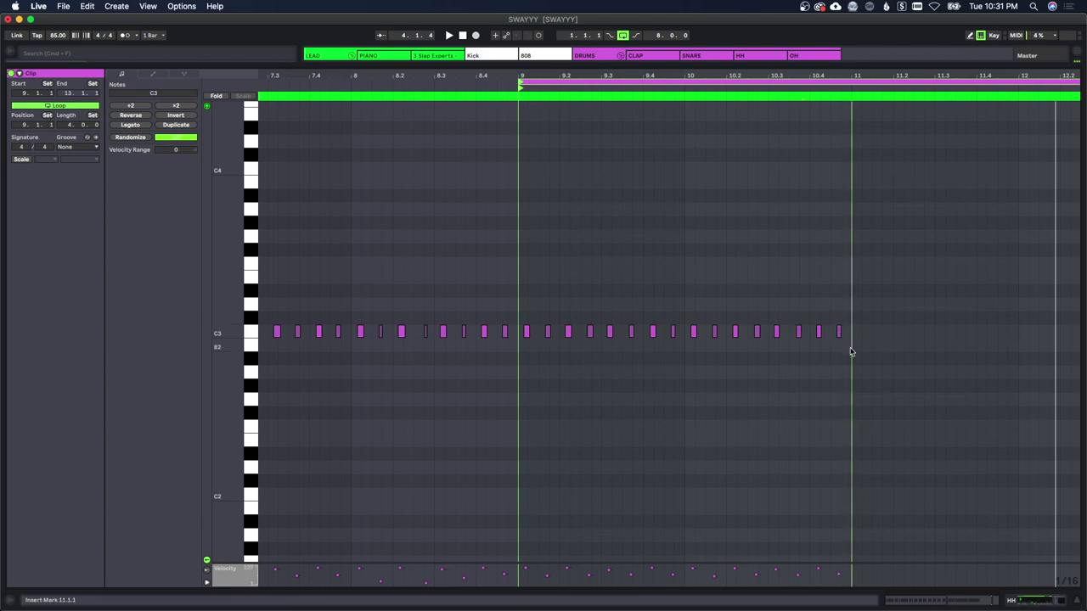
drag(851, 346, 515, 274)
key(super+d)
click(737, 201)
key(space)
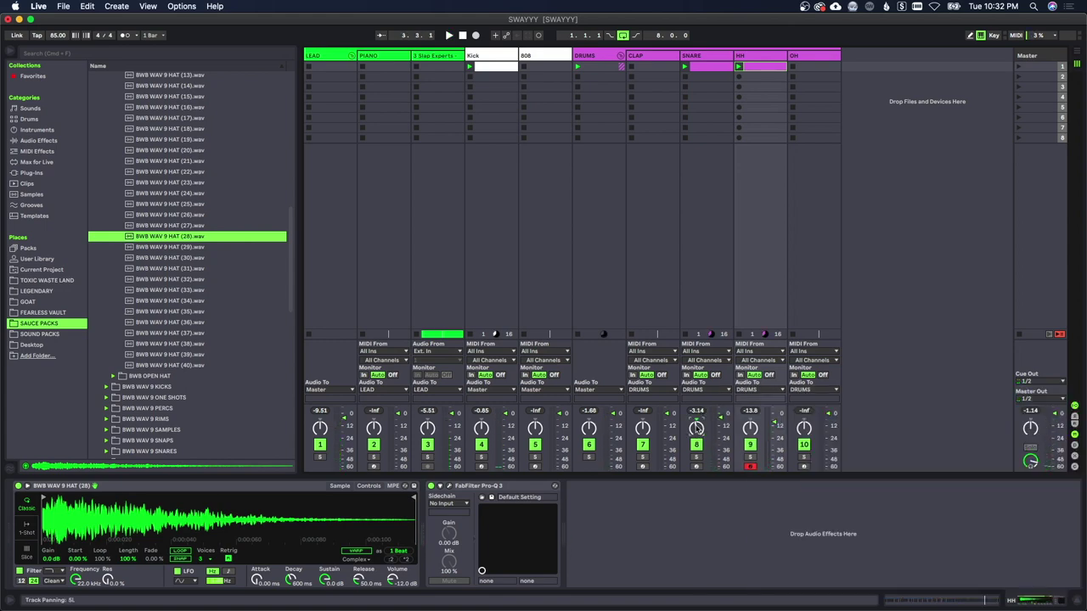
Set the random pan amount (Ran>Pan) in the hi-hat's sampler controls to 10% and audition it.
key(space)
click(412, 486)
drag(332, 555, 331, 545)
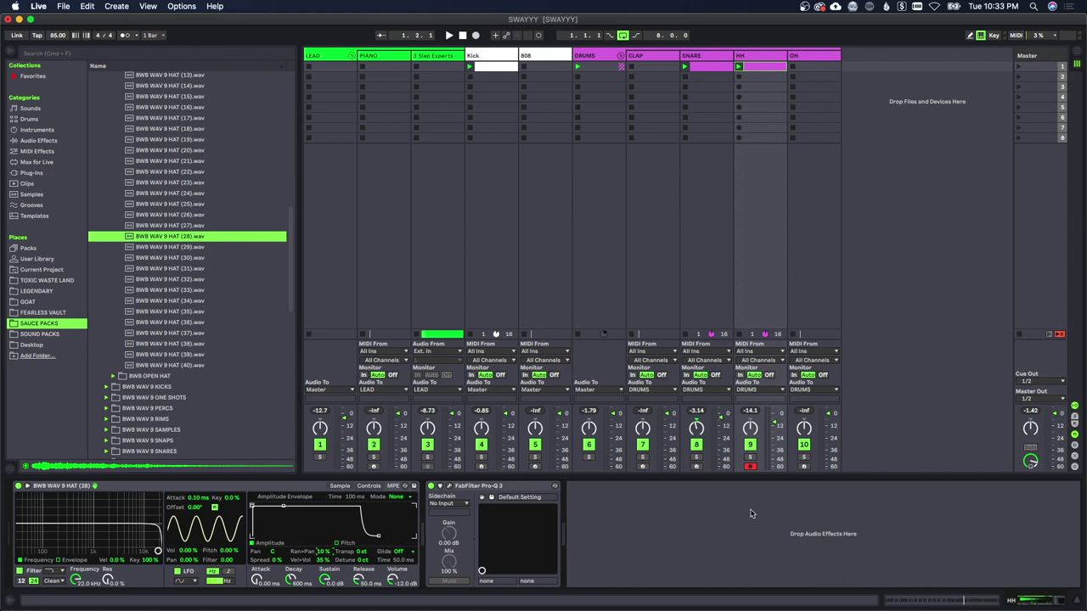
key(space)
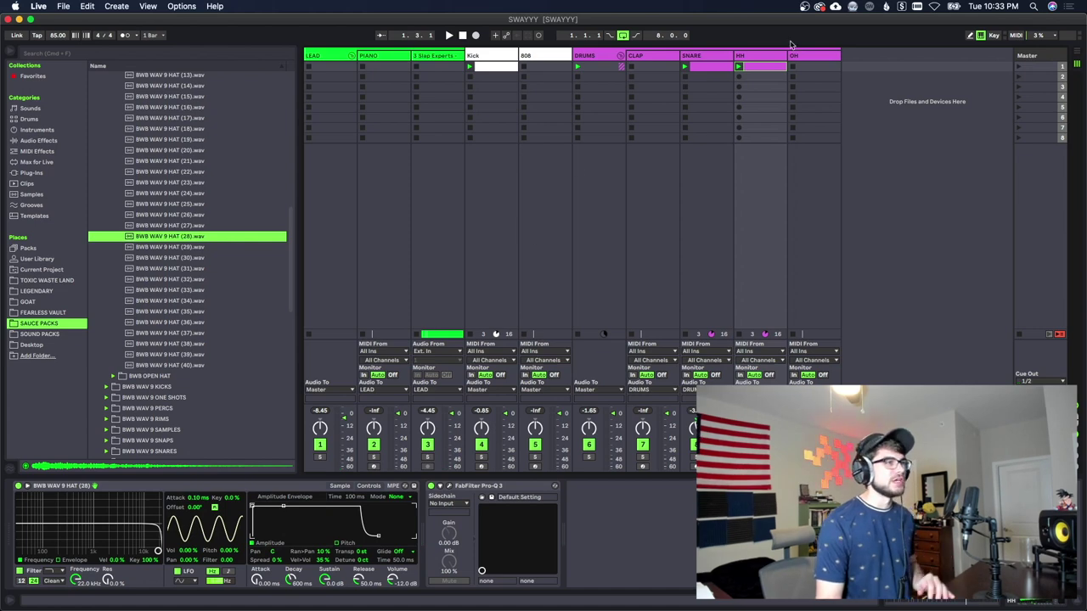
Load Sheesh OH.wav onto the OH track and record an open-hat pattern into its first clip slot.
click(813, 134)
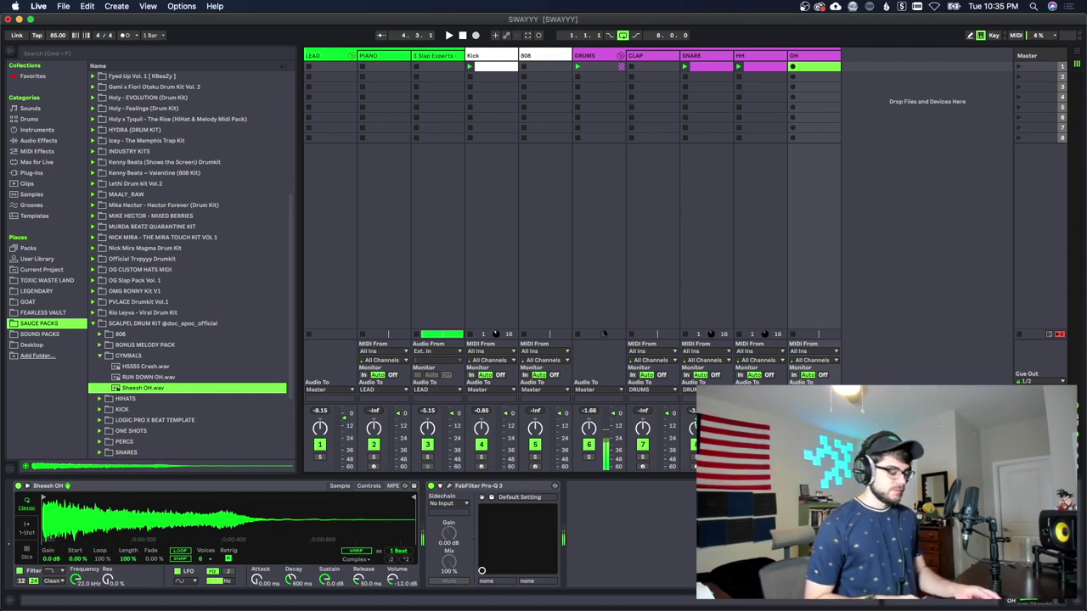
key(space)
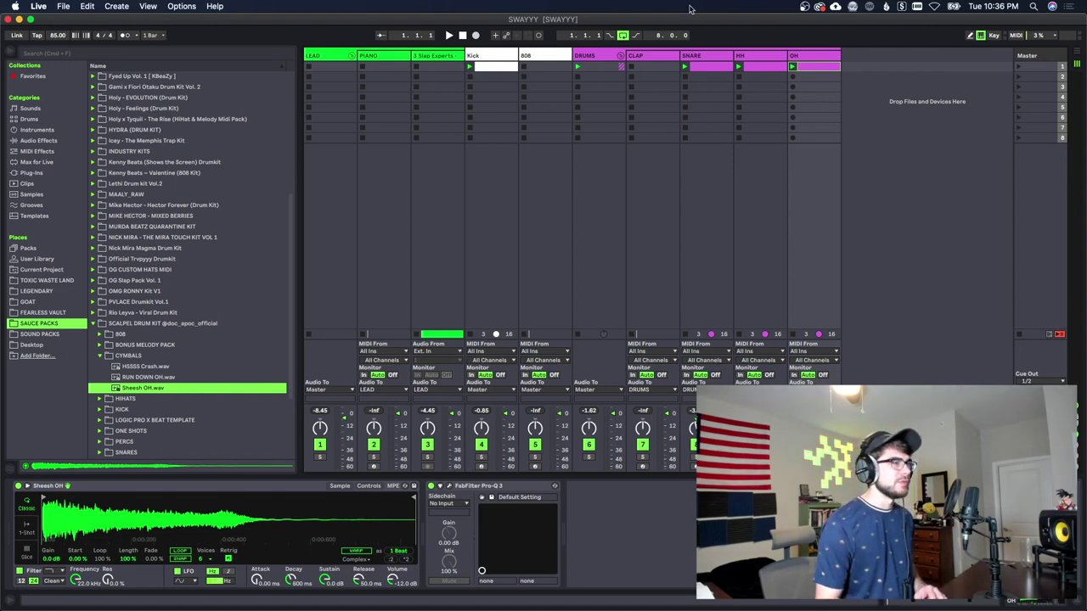
click(747, 59)
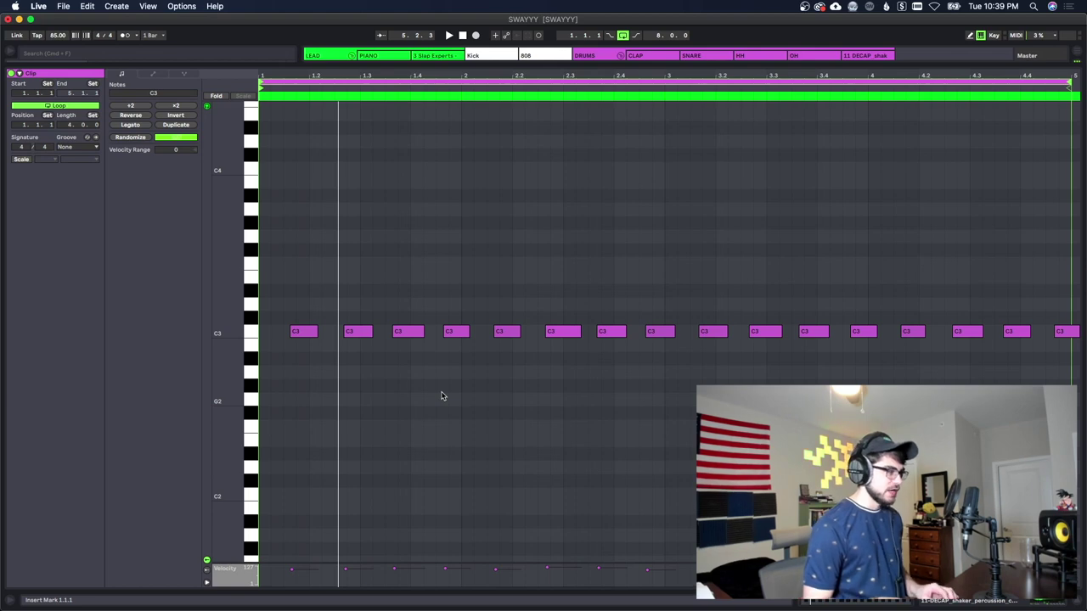
Quantize all notes in the shaker clip and shift them together slightly later than the grid.
key(super+a)
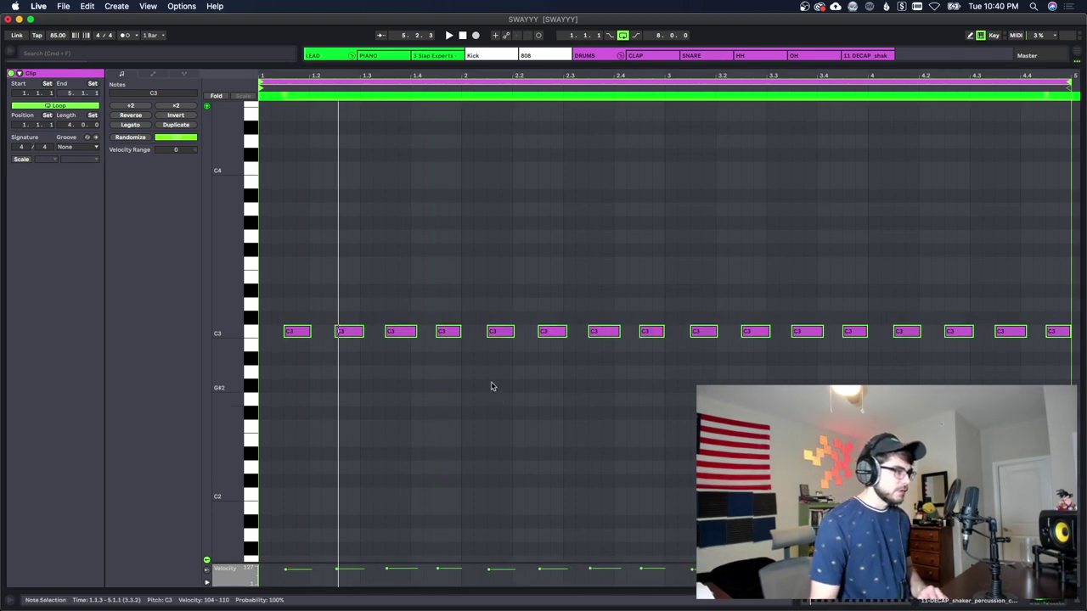
drag(270, 77, 270, 107)
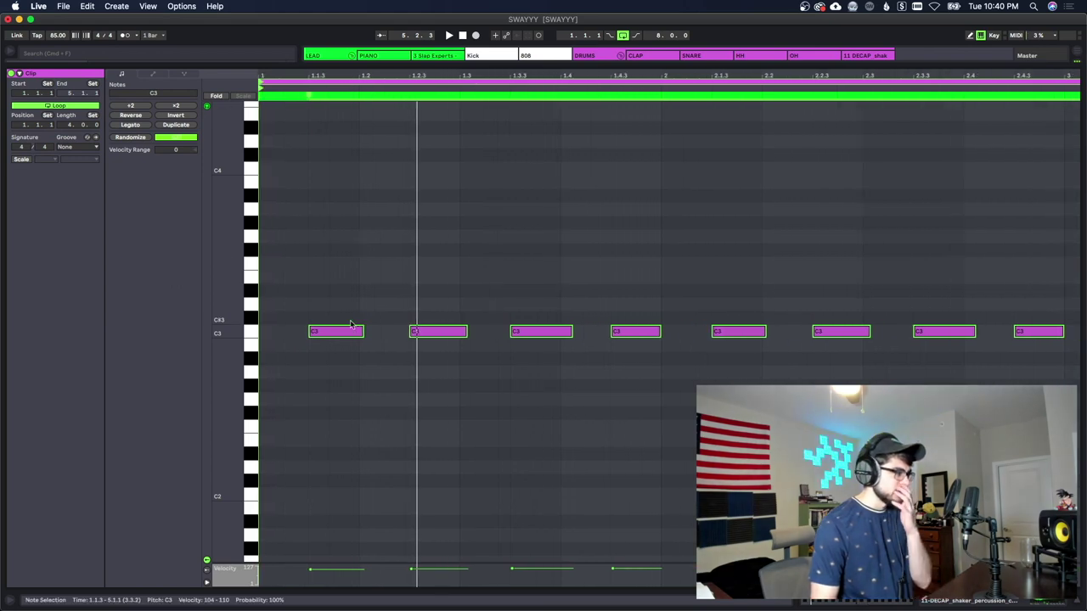
drag(347, 332, 363, 337)
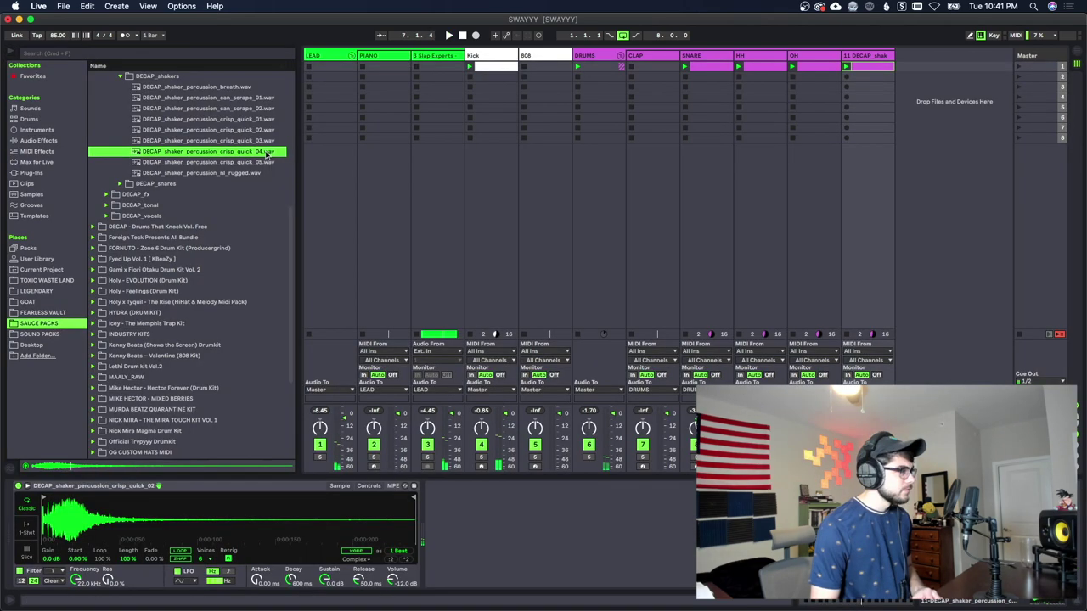
Replace the shaker track's sample with DECAP_shaker_percussion_crisp_quick_05.wav.
drag(266, 163, 233, 531)
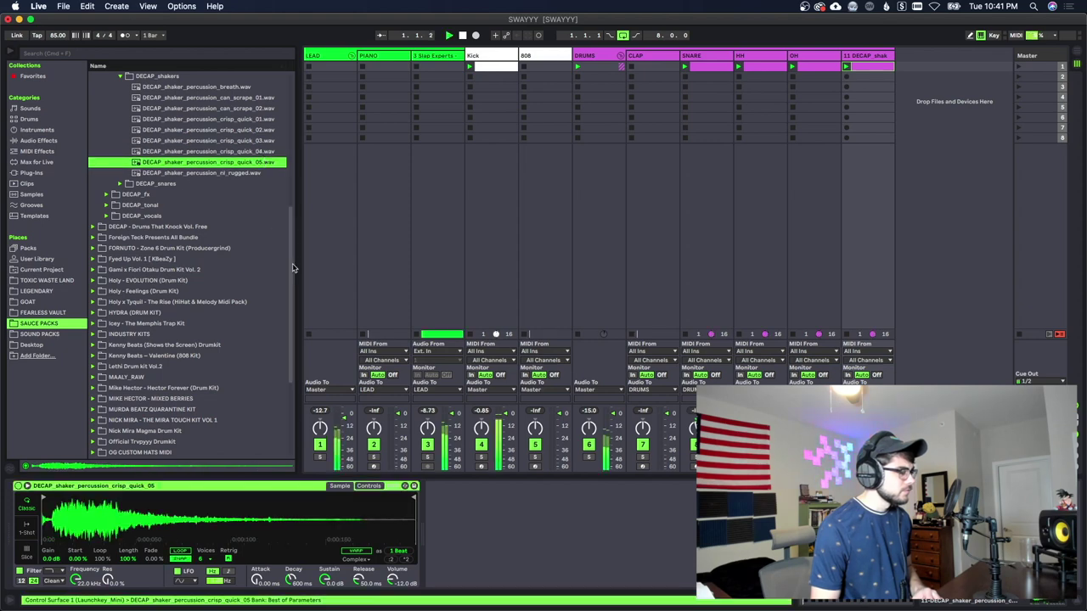
drag(186, 562, 188, 560)
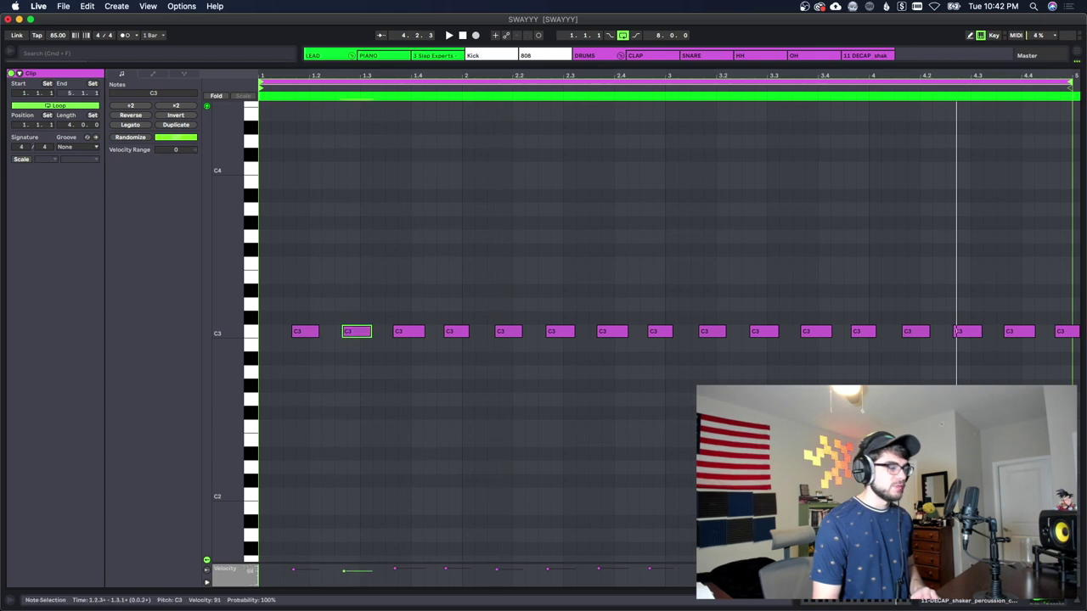
Vary the velocities of the shaker notes from beat 1.2.3 to 2.2.3, setting 1.3.3 to 97 and 2.1.3 to 73.
key(super+Right)
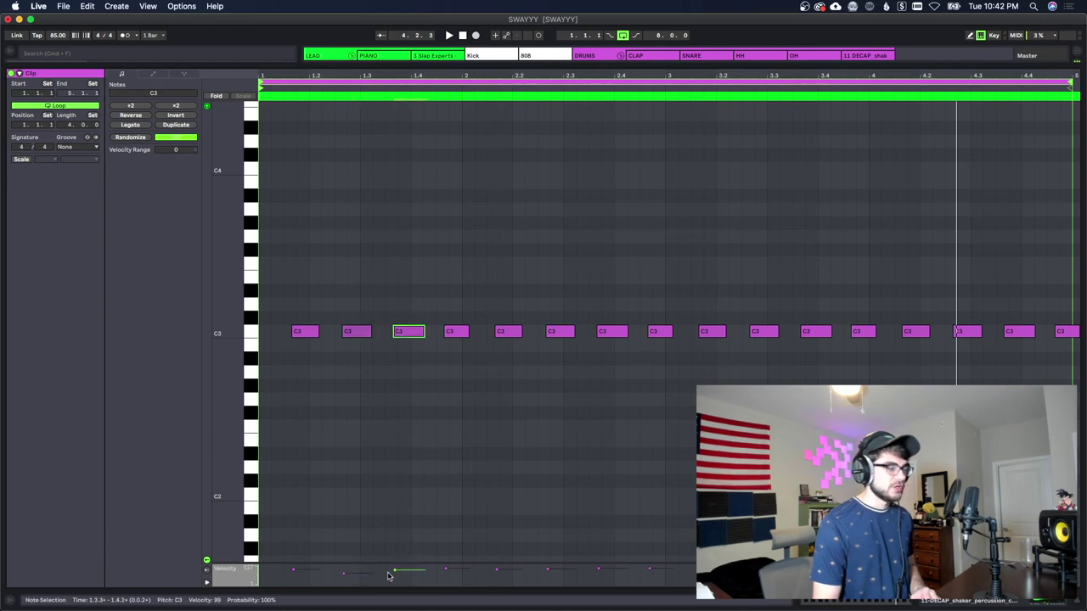
click(348, 574)
click(396, 573)
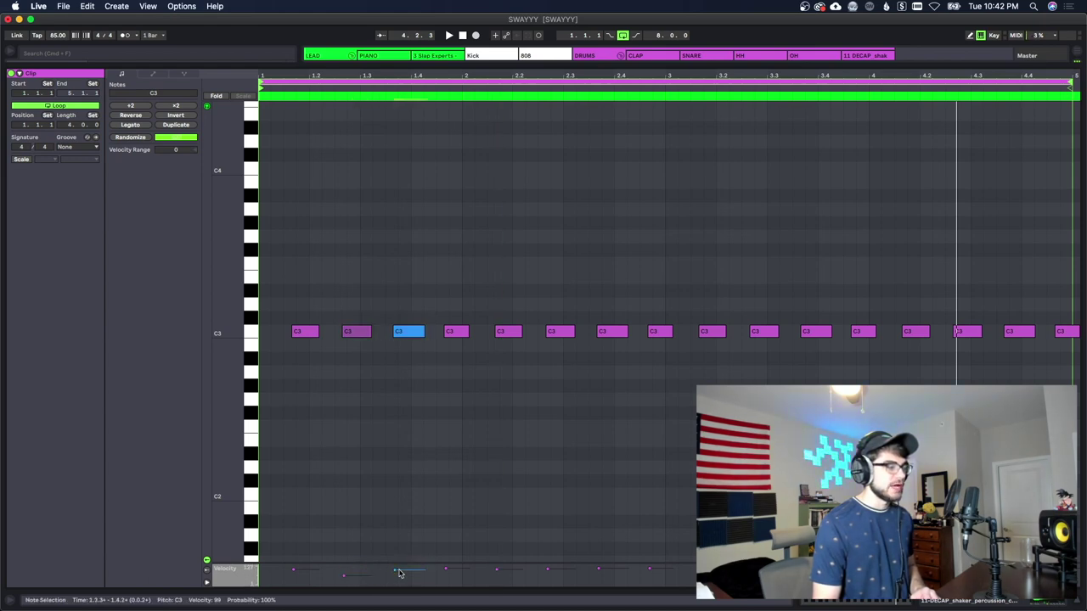
click(447, 573)
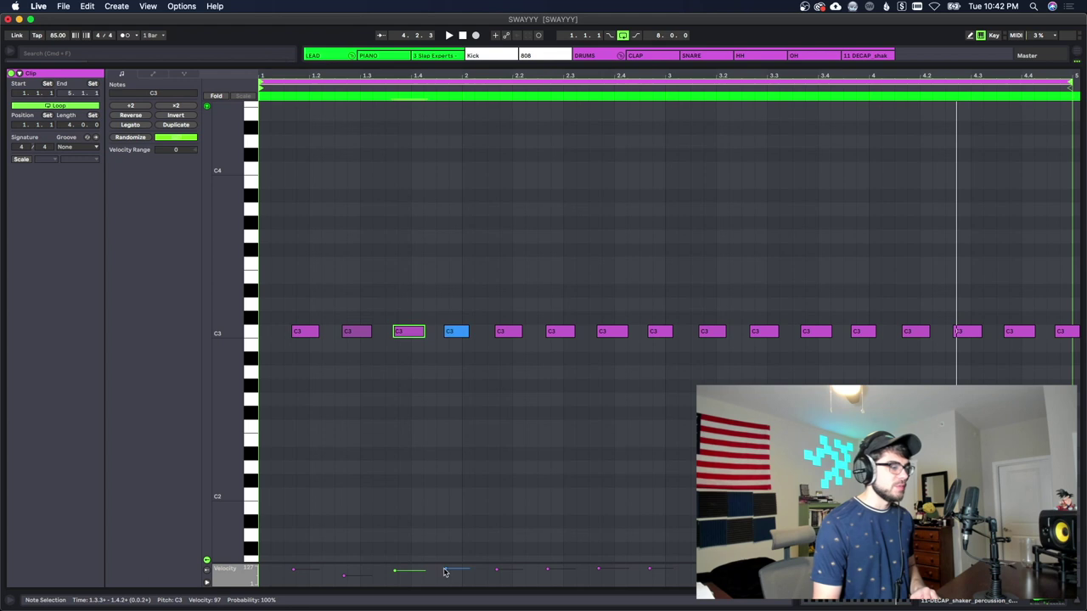
click(497, 574)
click(498, 574)
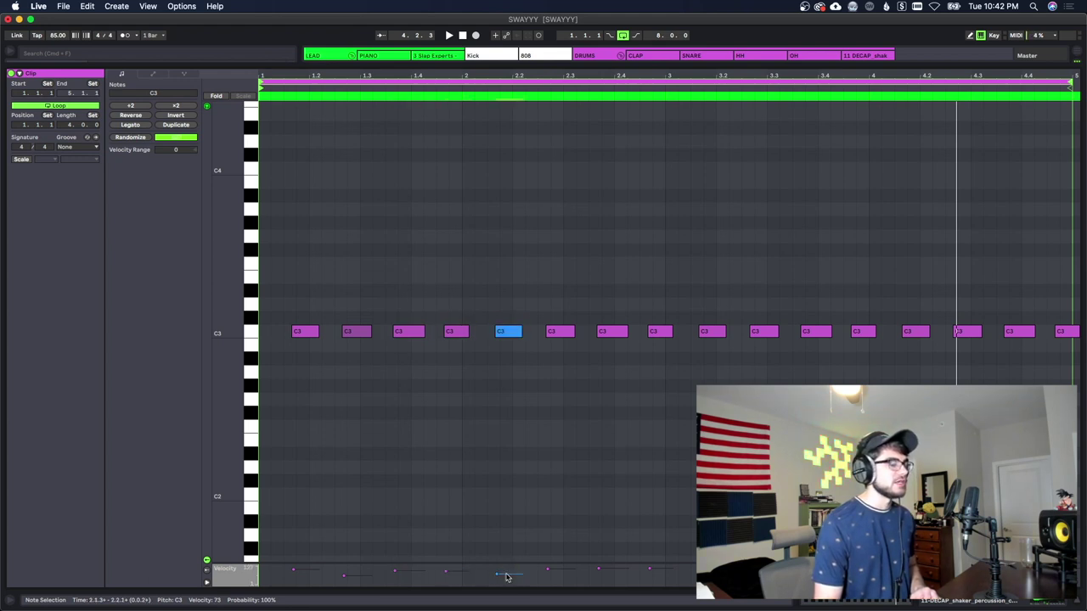
click(458, 574)
click(508, 575)
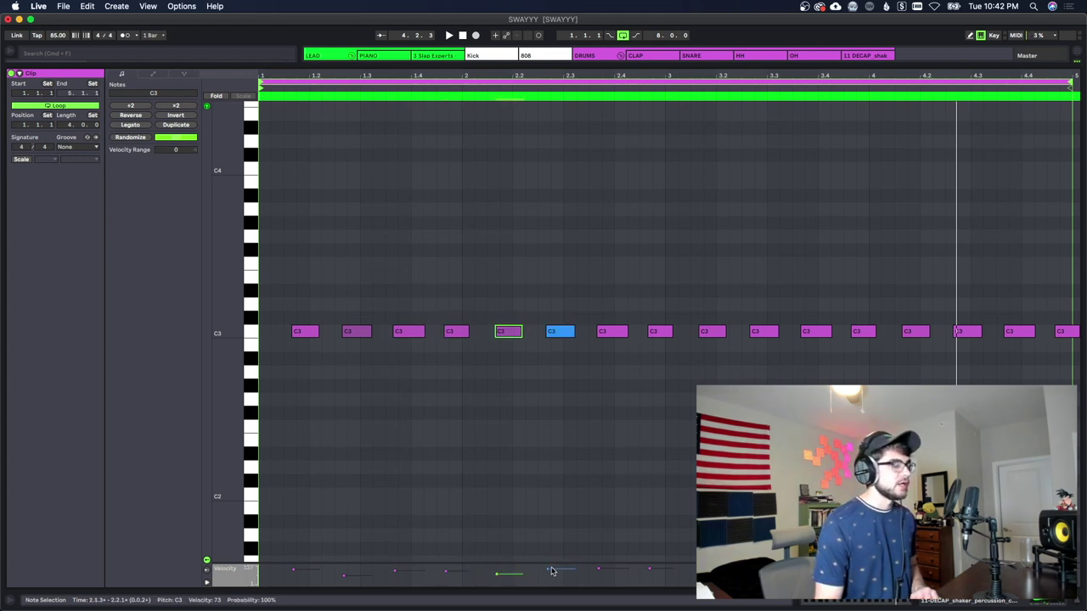
click(560, 572)
drag(551, 570, 552, 573)
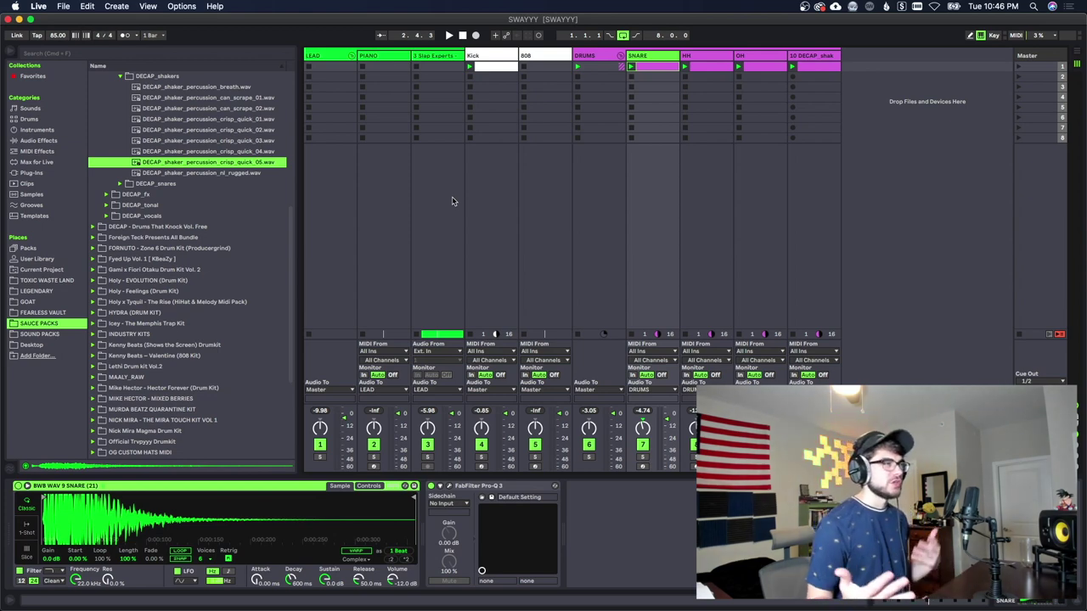
Add an audio track beside the melody sample, search for TEXTURE and place BWB WAV 8 TEXTURE (14).wav on it in the arrangement.
click(430, 58)
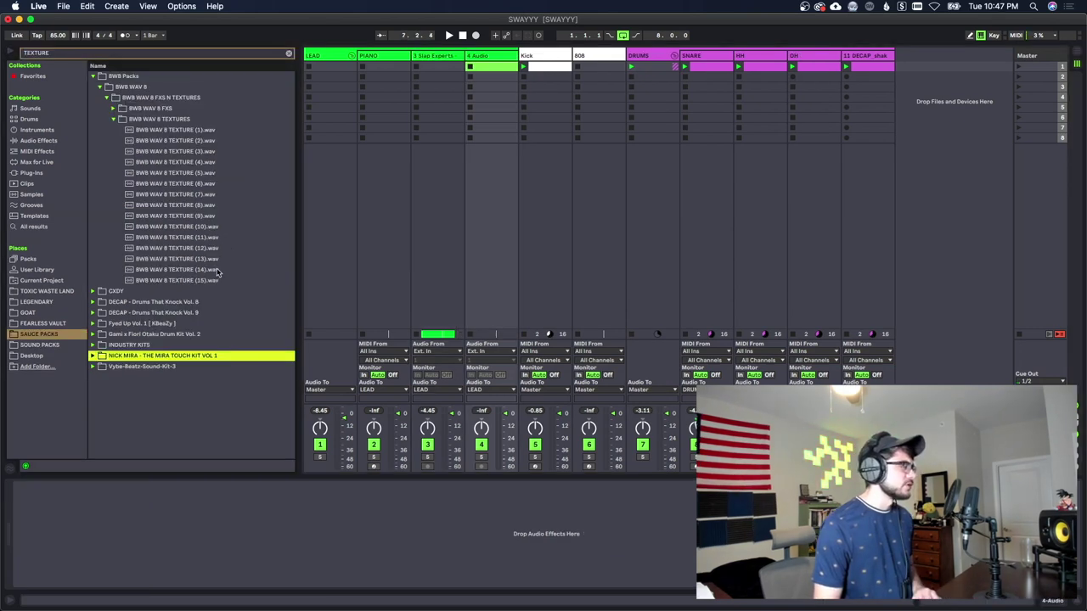
click(178, 269)
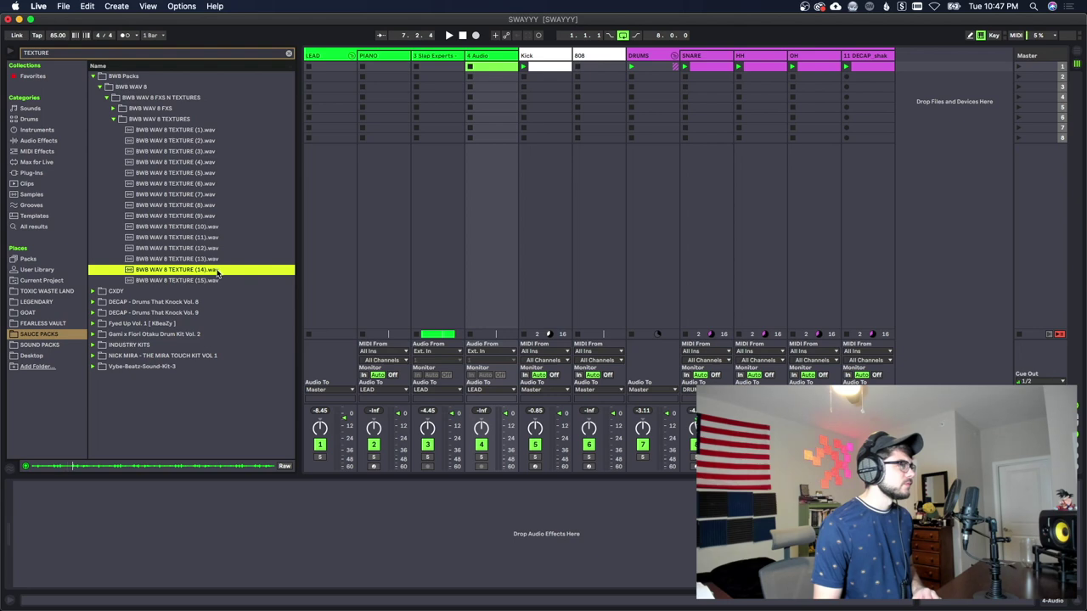
click(482, 58)
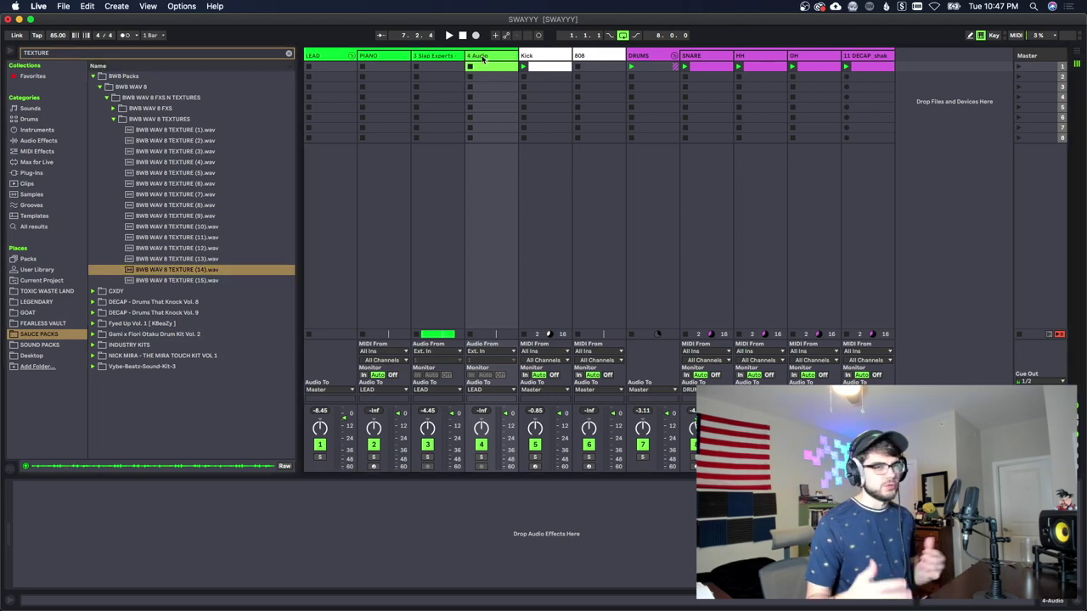
key(Tab)
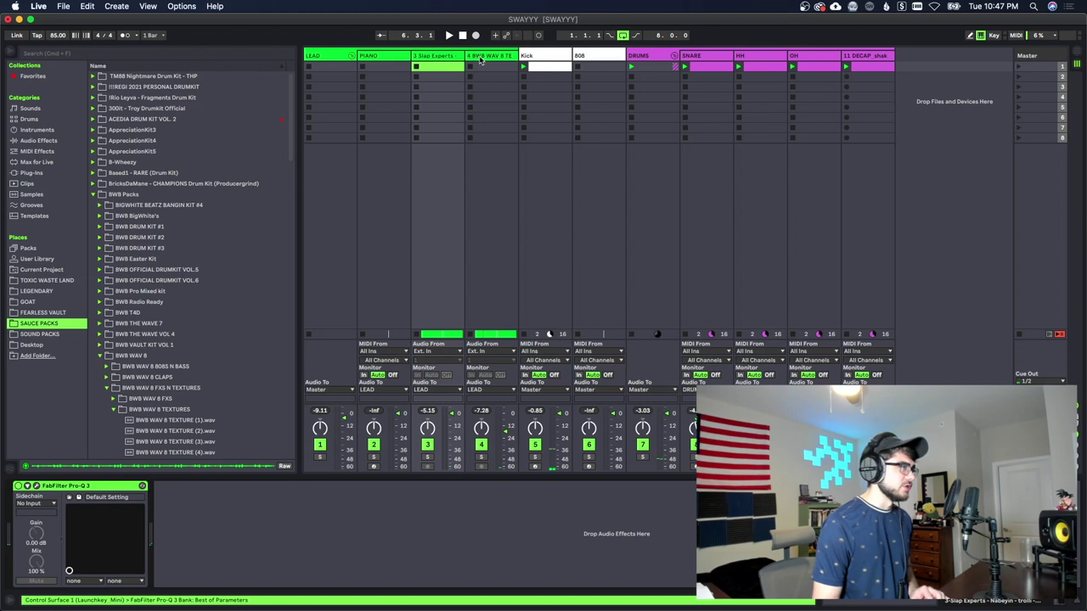
Copy the melody track's Pro-Q 3 onto the texture track and open the equalizer.
click(481, 58)
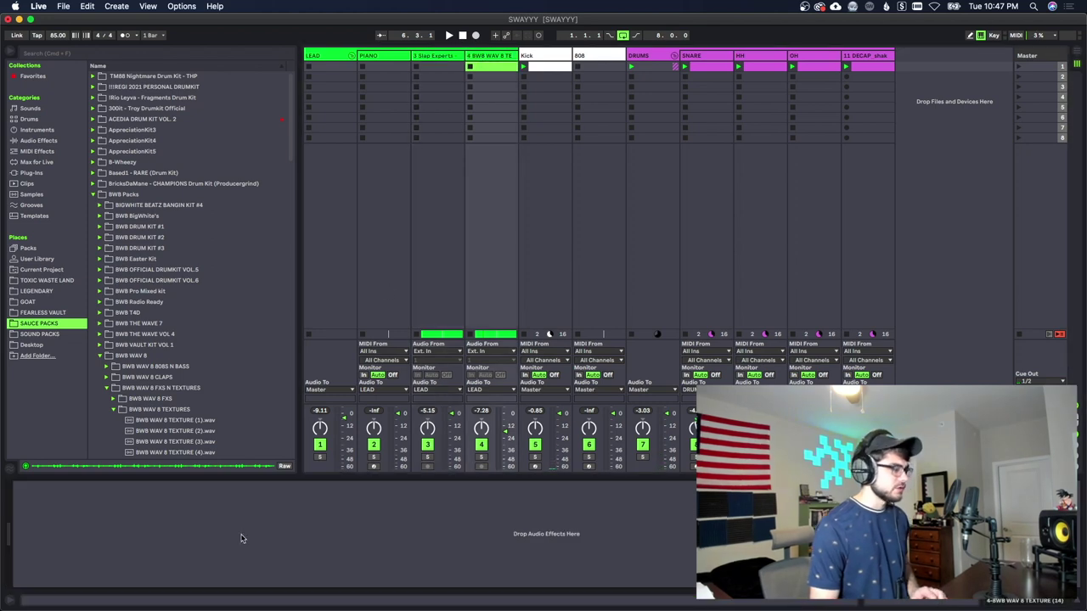
key(super+v)
click(37, 487)
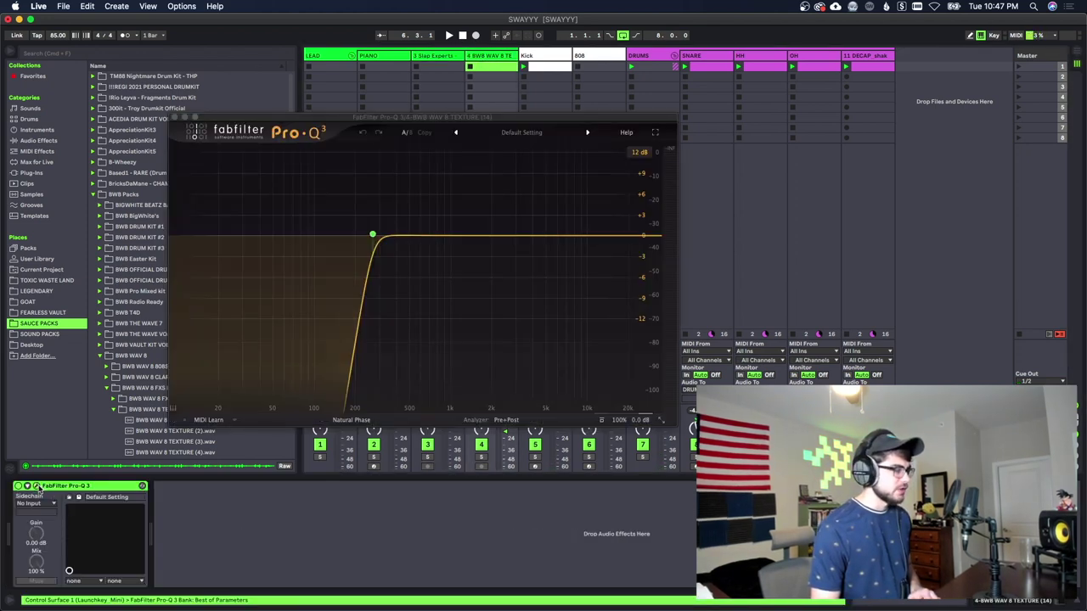
Set the texture's low cut to 96 dB/oct at about 464 Hz, and its track volume to about -18.7 dB.
click(372, 234)
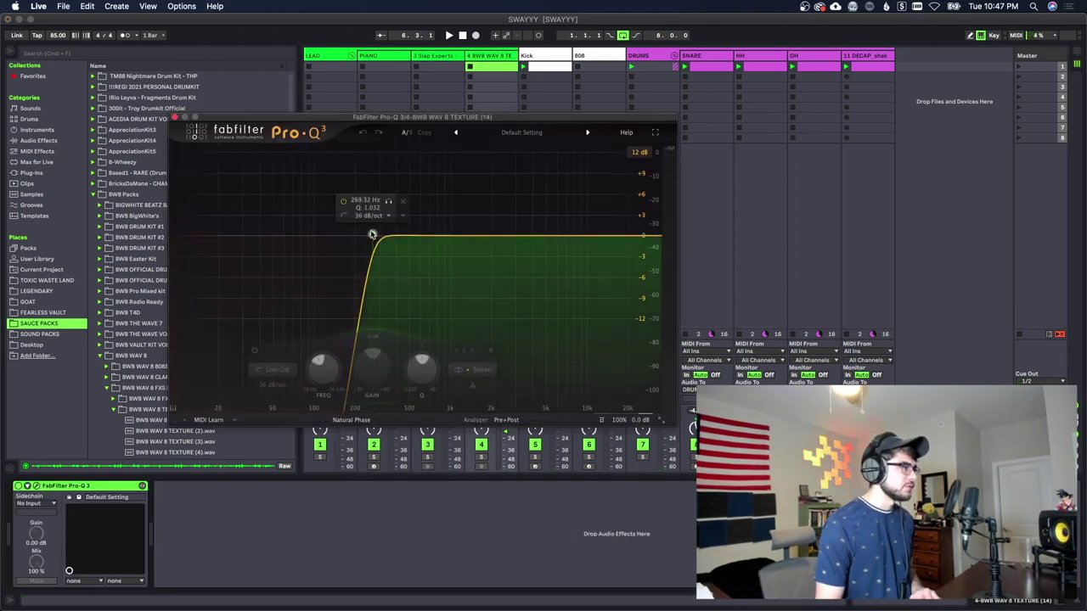
scroll(372, 234, up, 3)
key(space)
drag(372, 235, 404, 235)
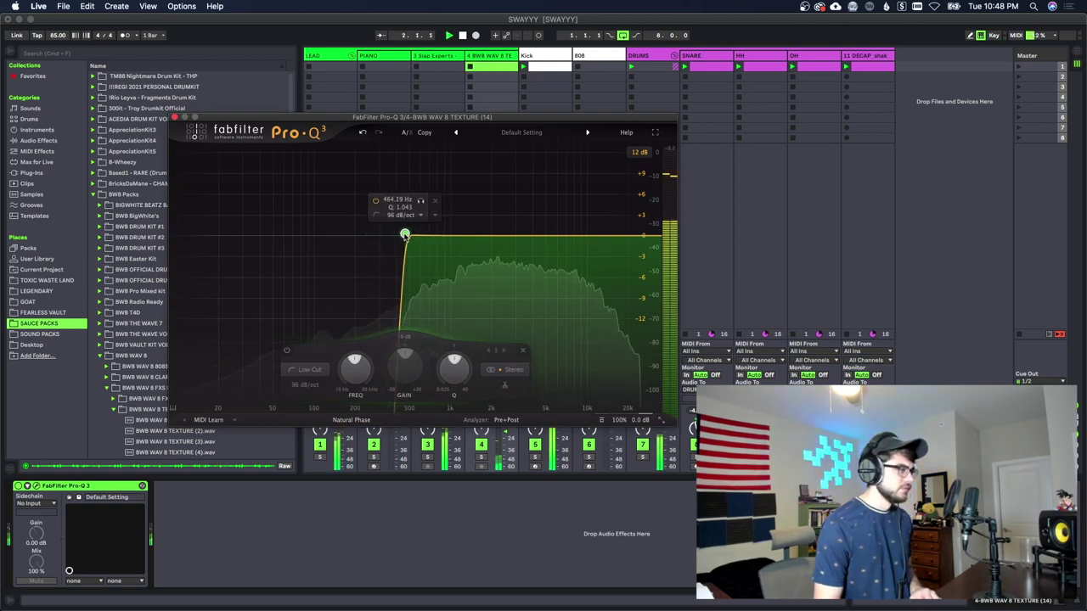
click(175, 120)
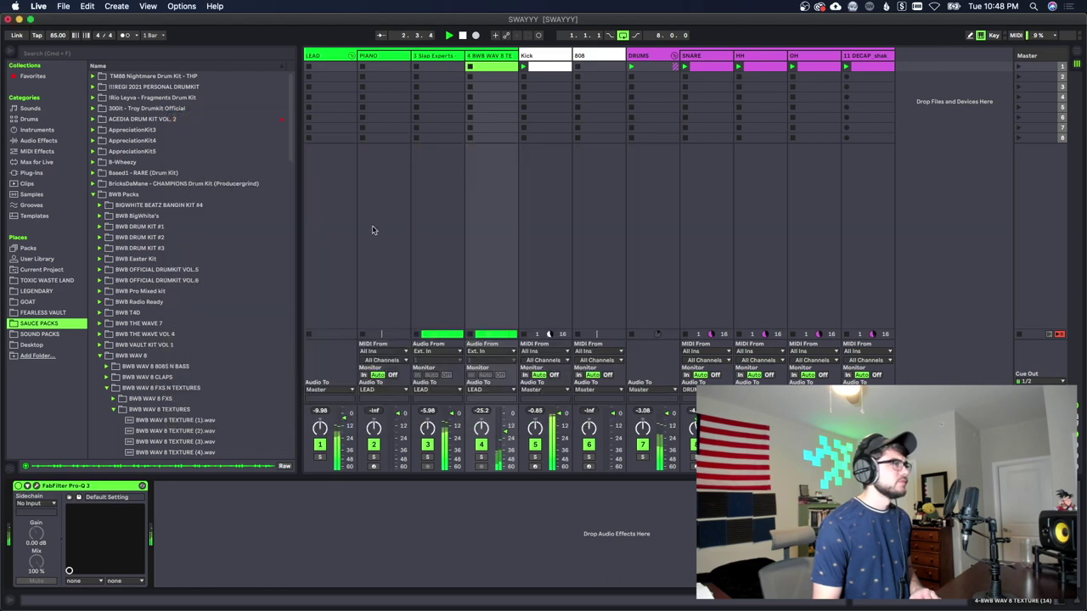
drag(510, 435, 509, 432)
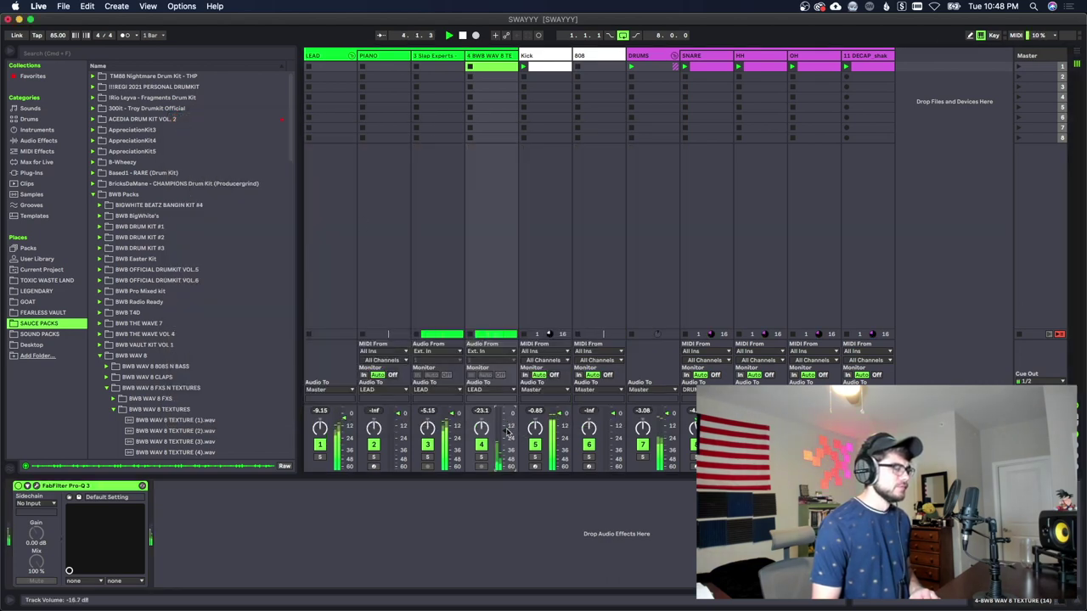
Open the Slap Experts melody clip from the arrangement and transpose it down 3 semitones.
key(Tab)
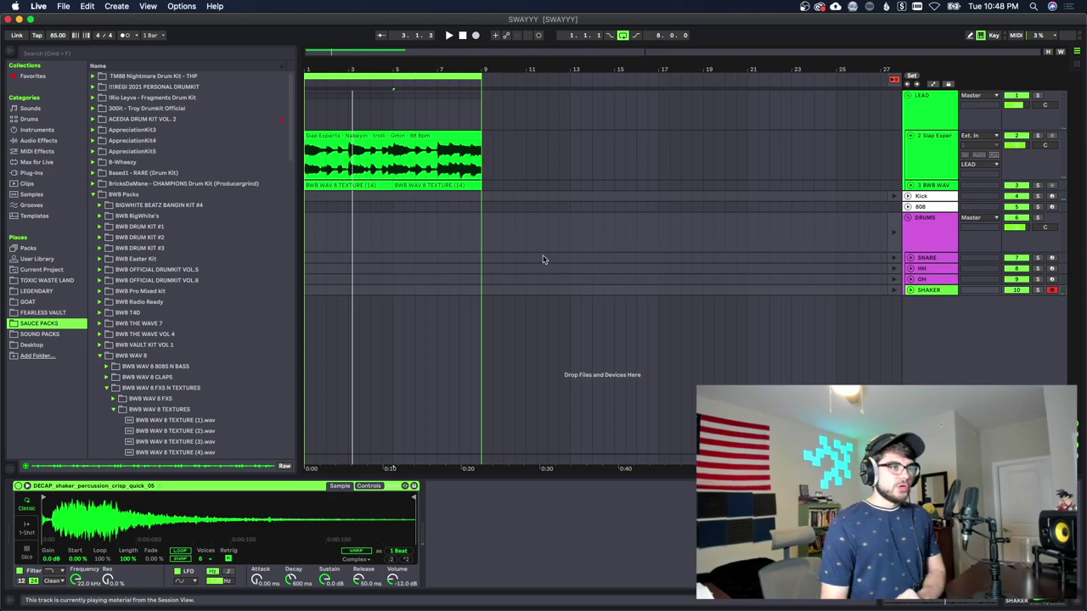
click(439, 137)
double_click(439, 136)
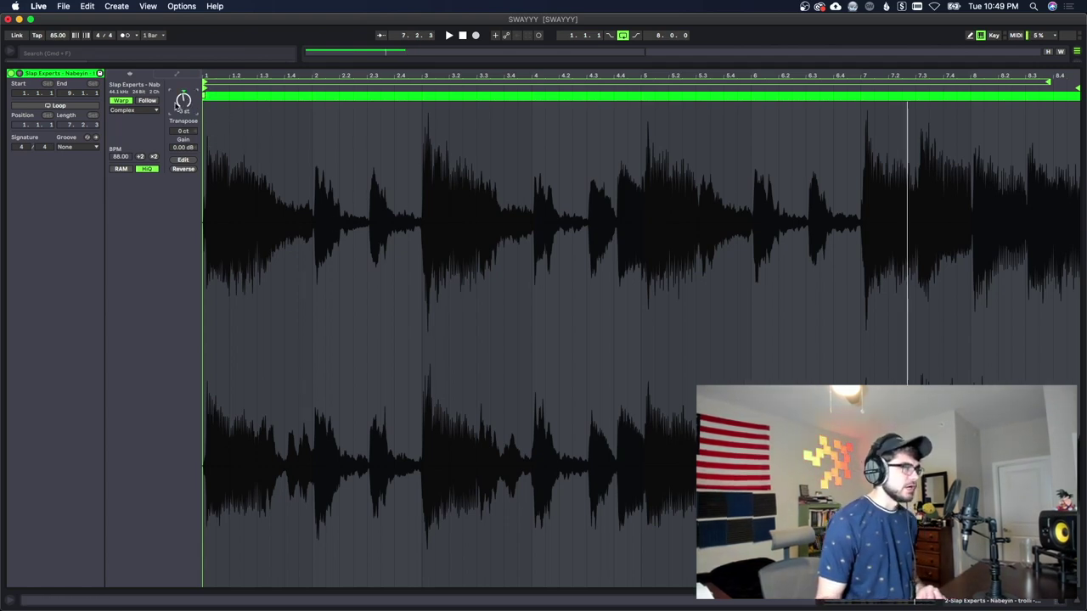
key(Down)
key(Down)
key(Down)
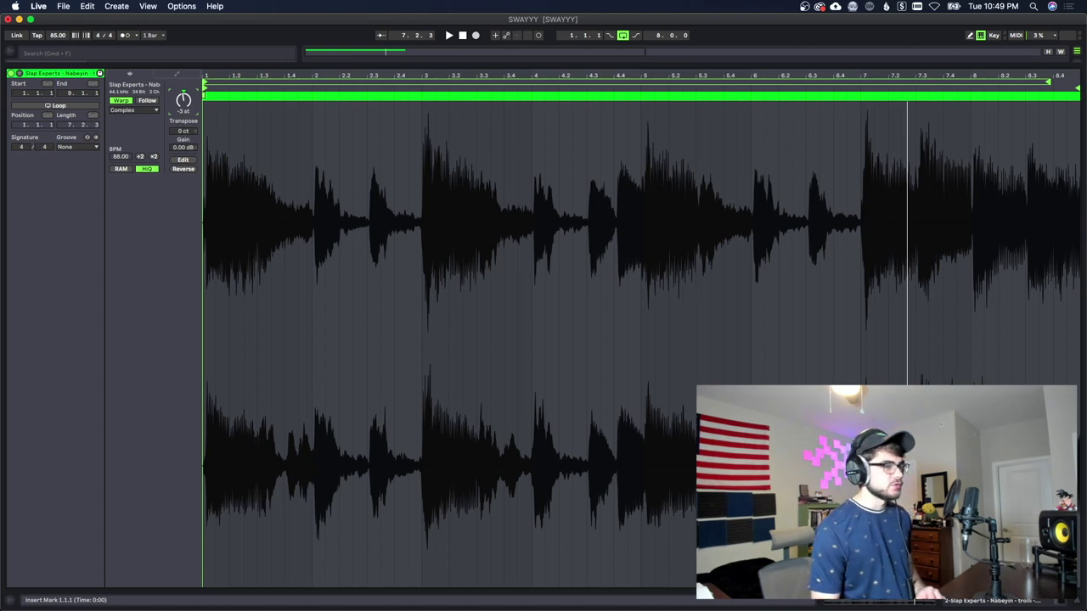
Duplicate the Slap Experts melody clip onto bars 9 to 17 in the arrangement and color the copy yellow.
key(super+alt+e)
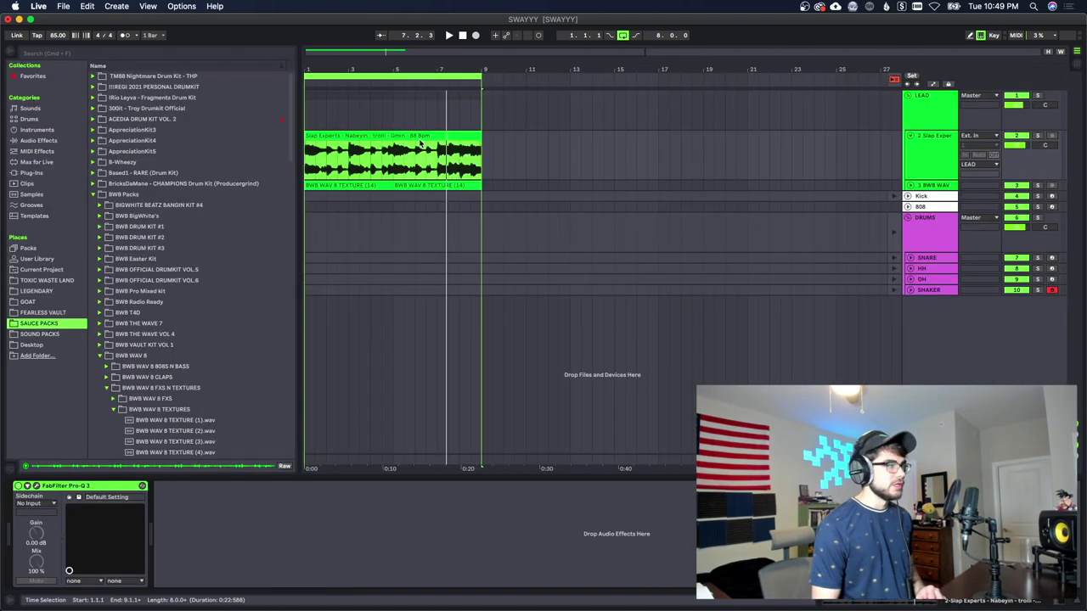
key(super+d)
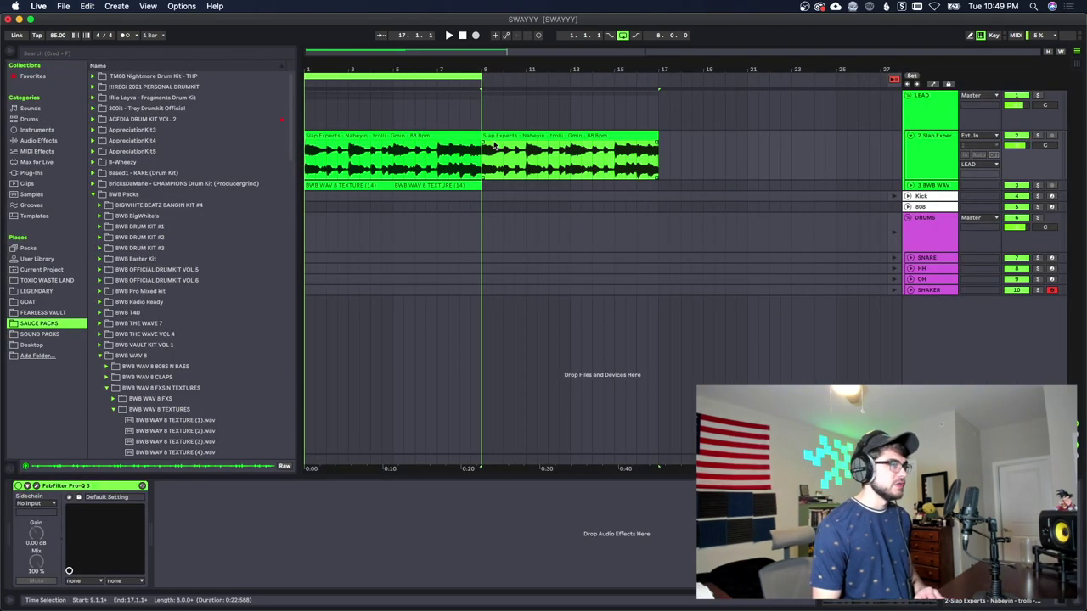
right_click(494, 145)
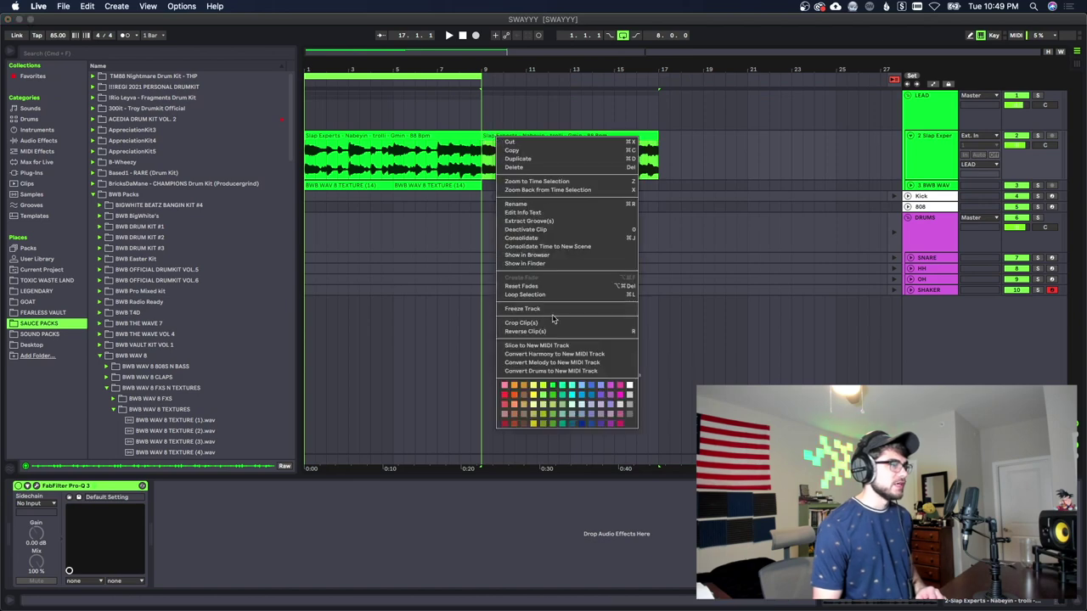
click(532, 388)
Transpose the yellow melody copy to +9 semitones and listen to it in the arrangement.
key(super+alt+e)
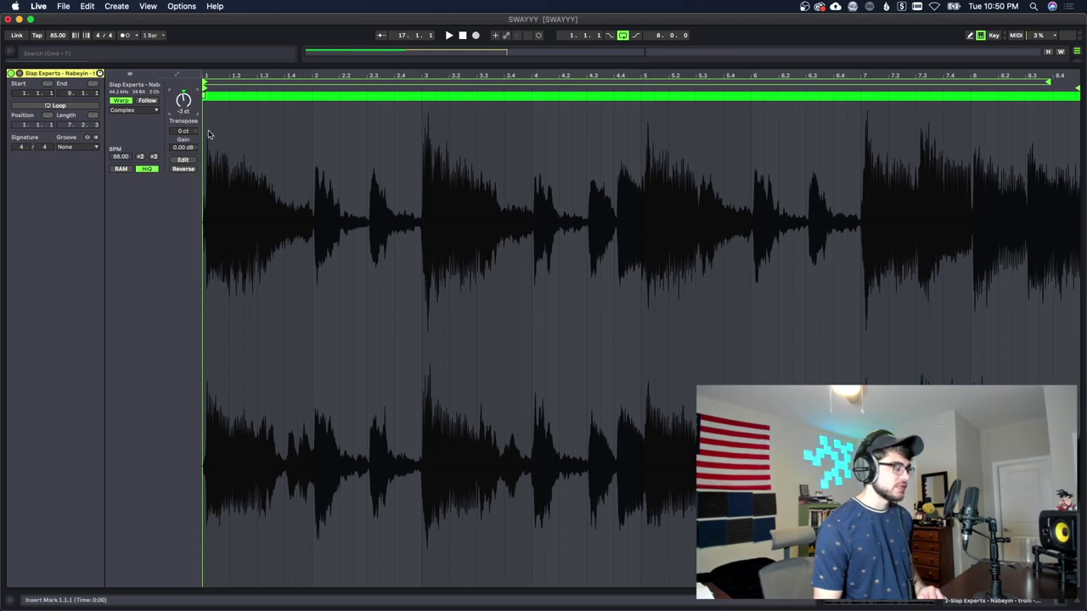
key(space)
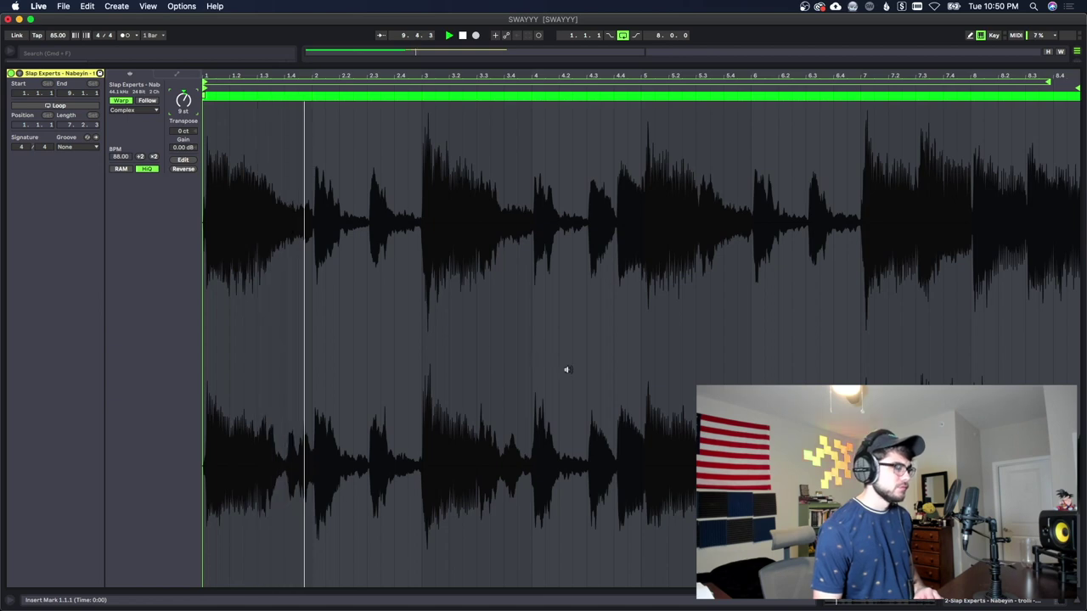
key(Tab)
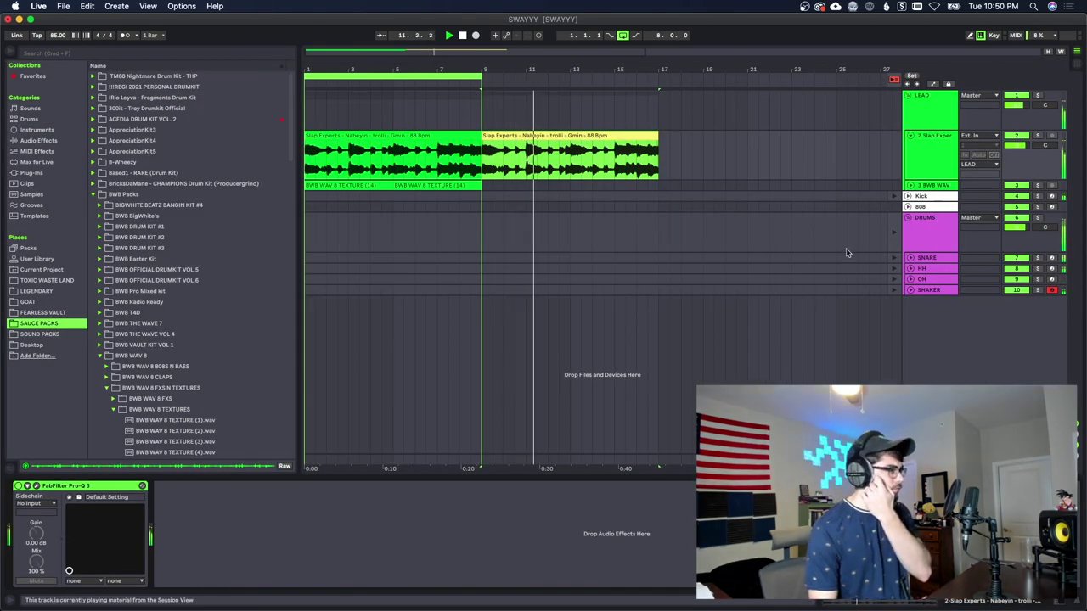
key(Tab)
key(Tab)
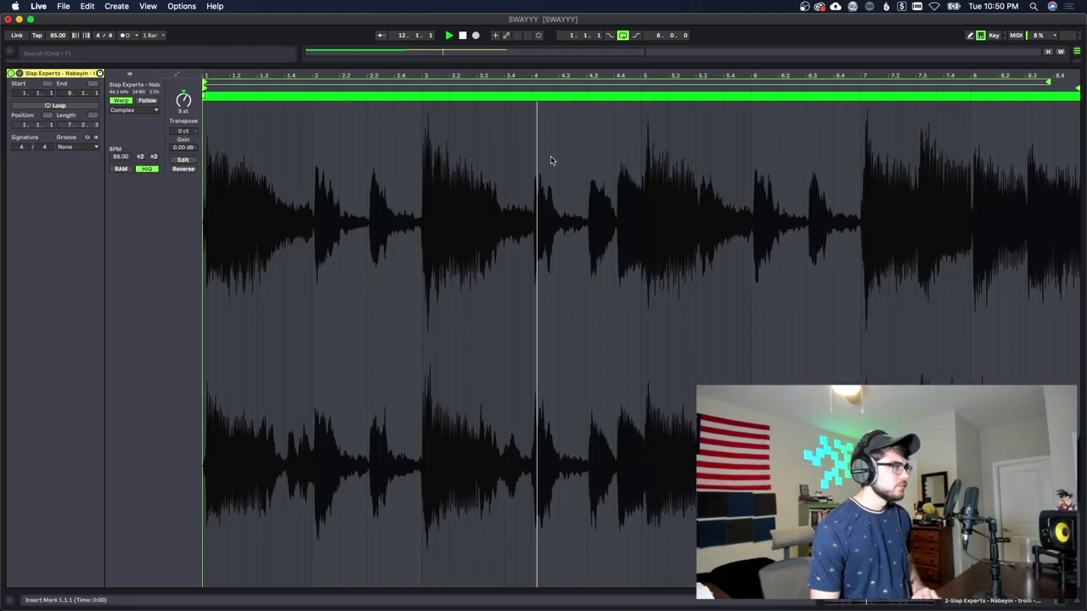
Duplicate the melody track and delete the surplus clips, leaving the yellow copy only on the new track at bar 9.
key(super+d)
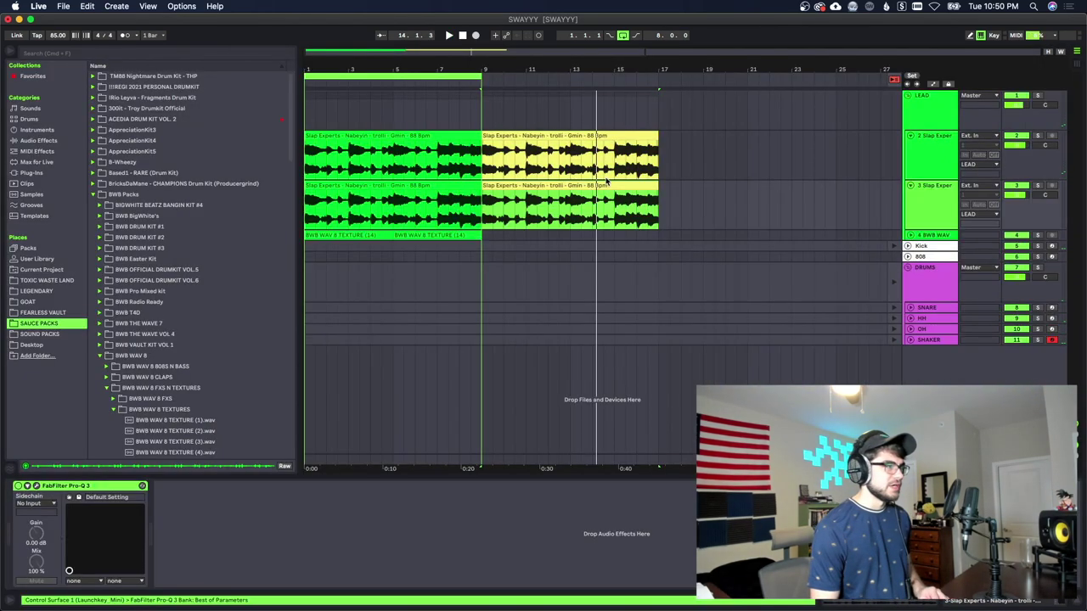
key(space)
click(417, 204)
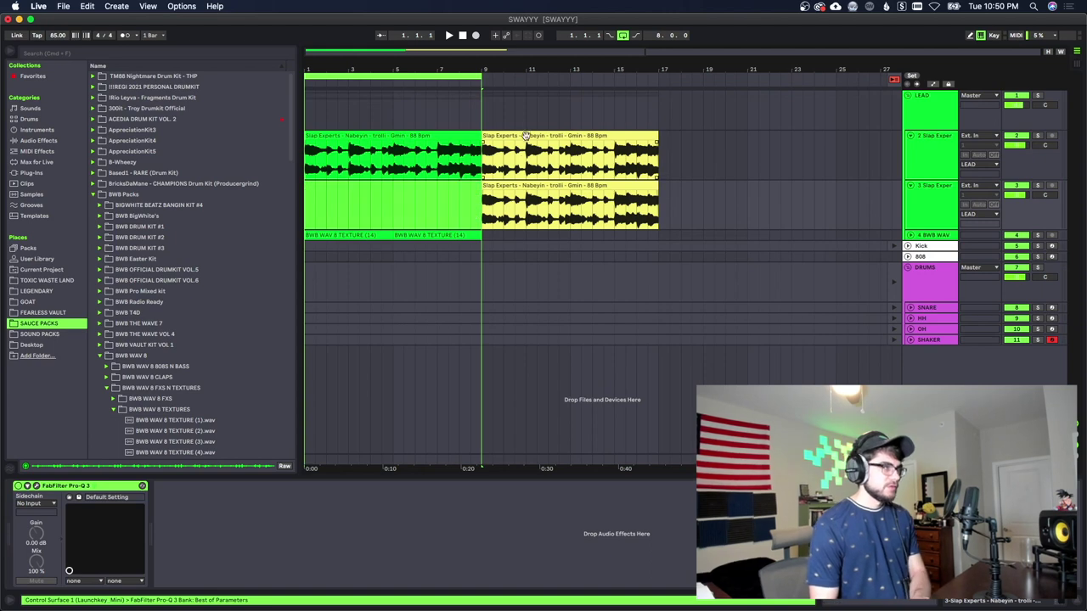
key(Delete)
click(525, 142)
key(Delete)
click(696, 190)
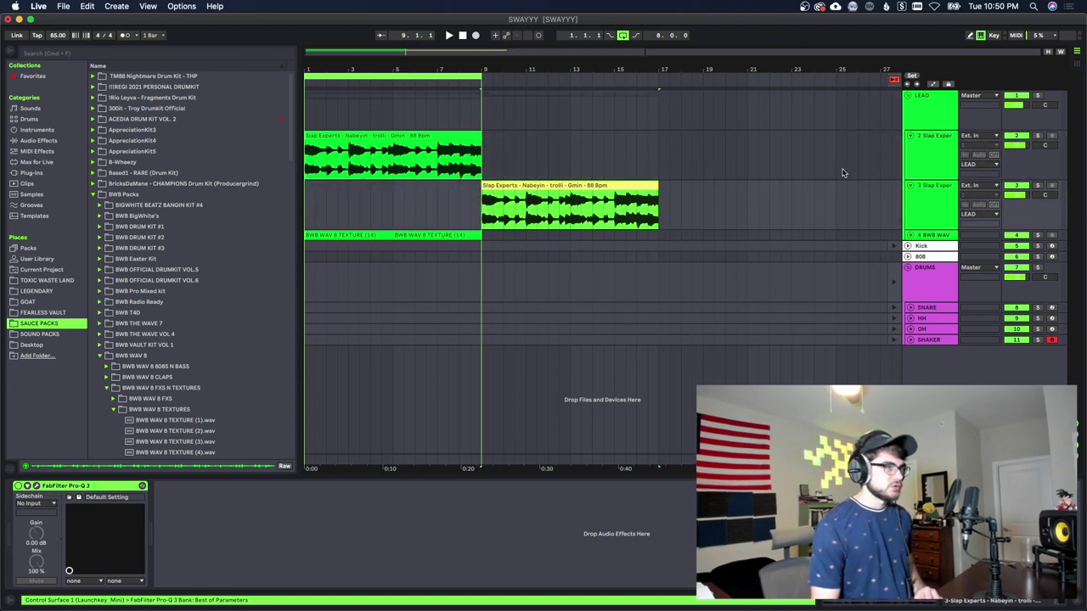
Add RC-20 Retro Color to the duplicated melody track with the Vinyl 3 preset and set Distort to 24%.
click(919, 187)
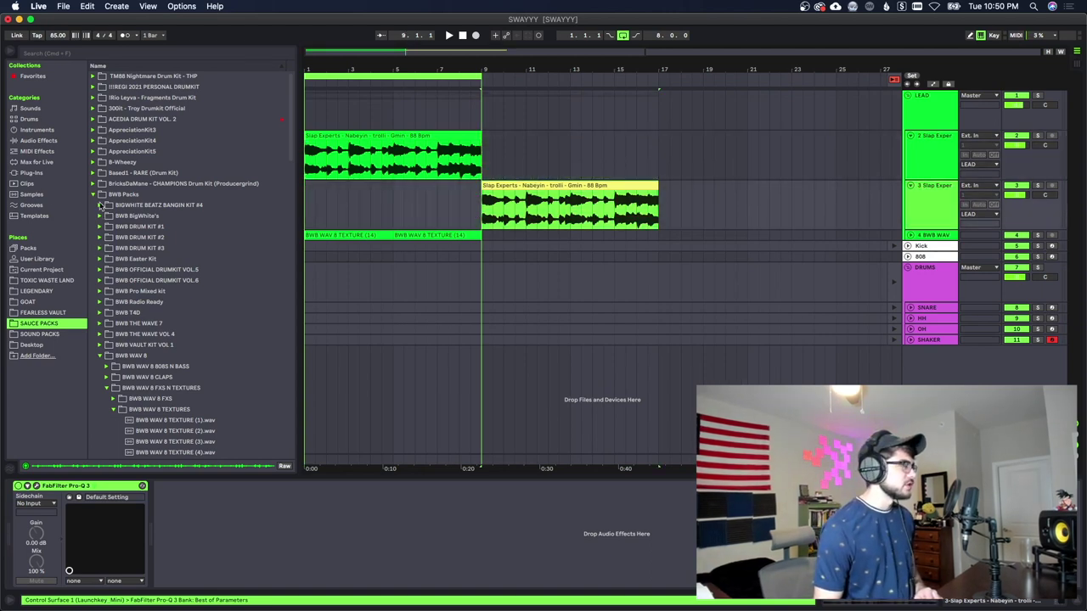
click(39, 281)
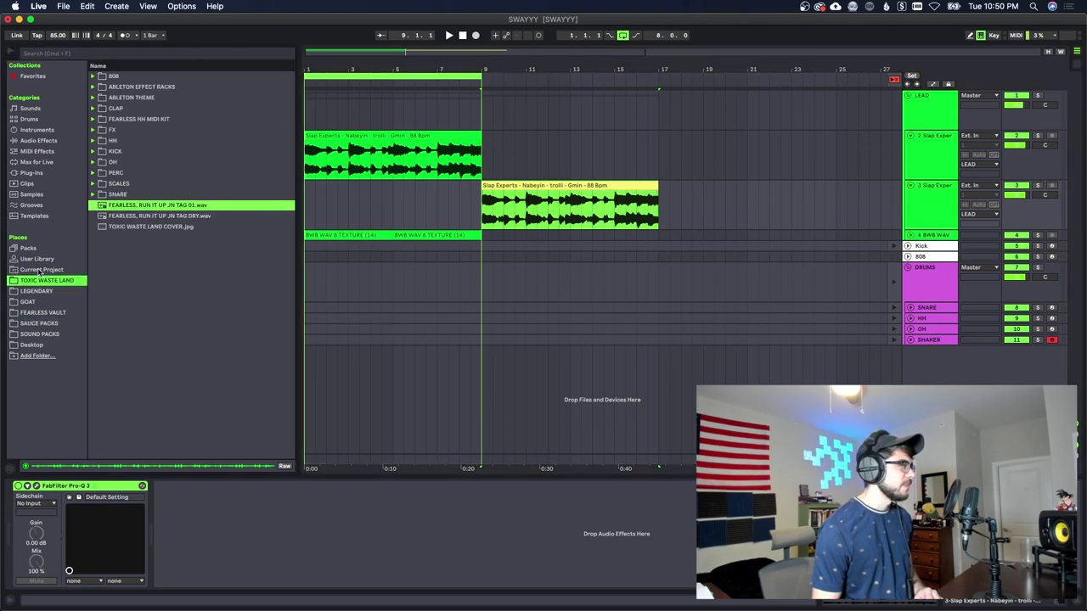
click(39, 302)
click(39, 314)
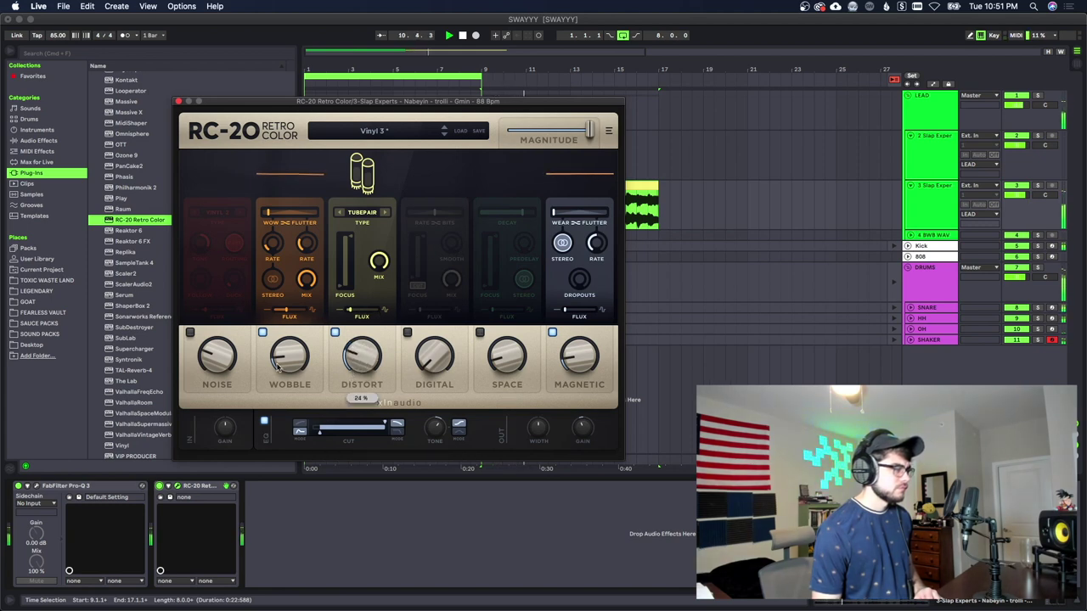
mouse_move(280, 360)
Set a 24 dB/oct high cut at about 5159 Hz in the duplicated melody track's Pro-Q 3.
click(66, 486)
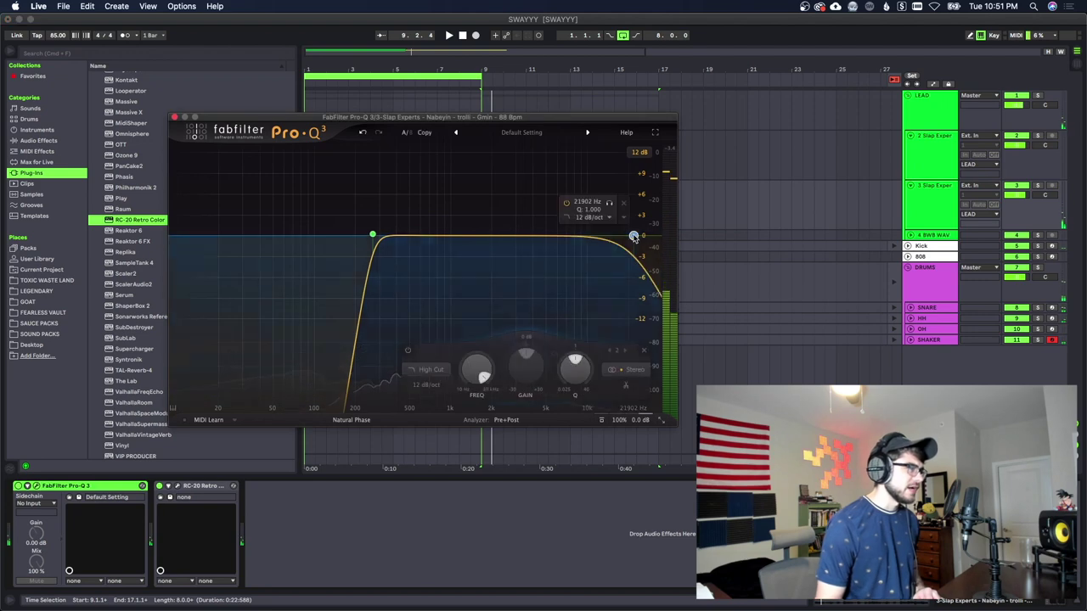
drag(637, 239, 545, 234)
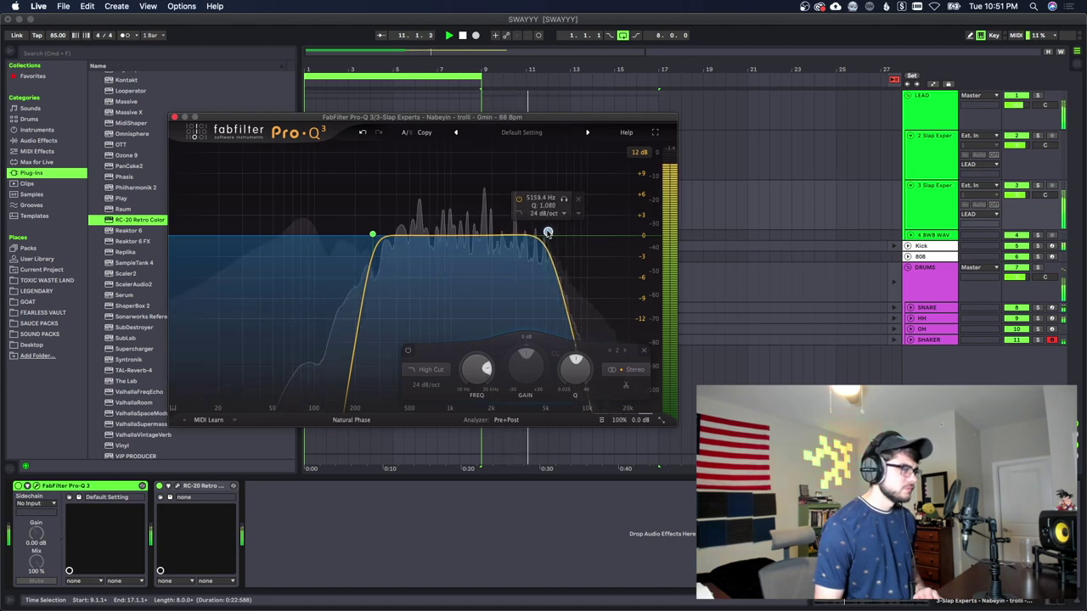
click(174, 117)
Add ValhallaVintageVerb to the duplicated melody track with a 27.1% mix and 3.49 s decay.
scroll(145, 269, down, 3)
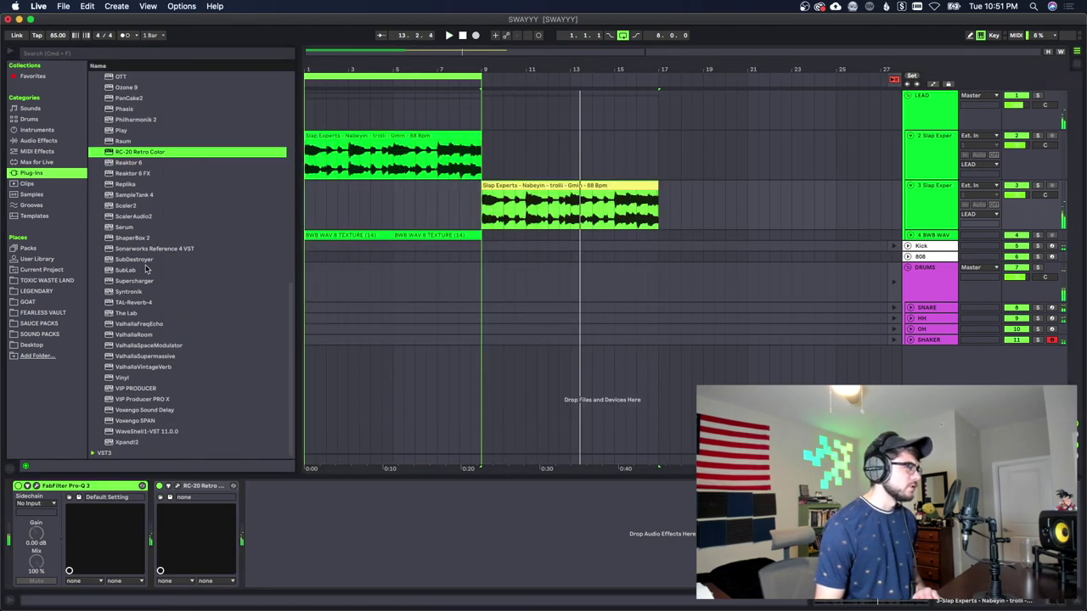
double_click(143, 367)
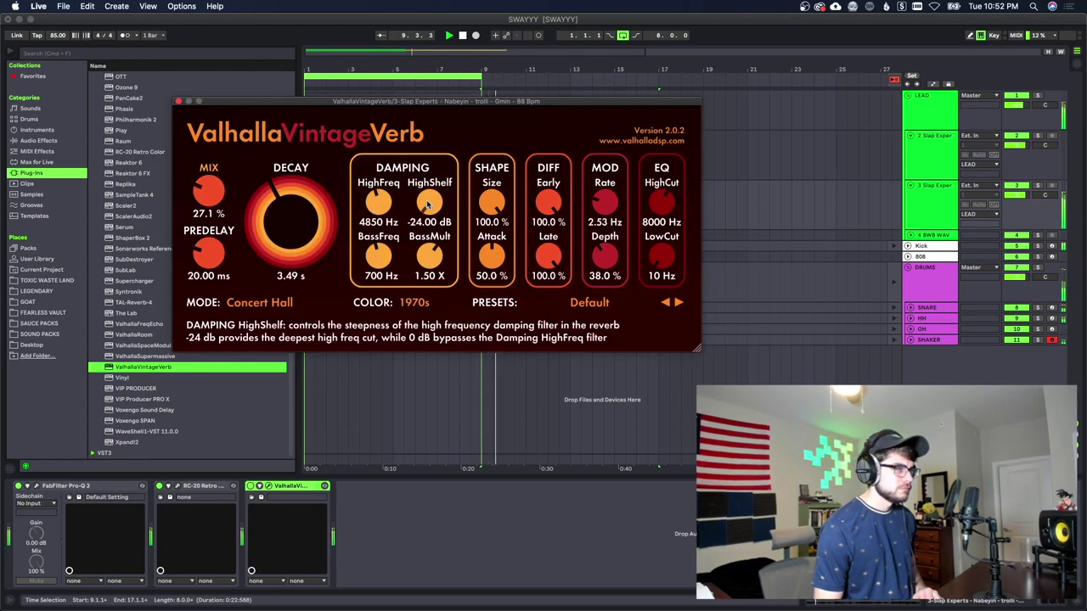
click(178, 101)
Add Cassette after the reverb, load the artist preset Torley - Mellow My Harsh and audition it.
scroll(151, 266, up, 10)
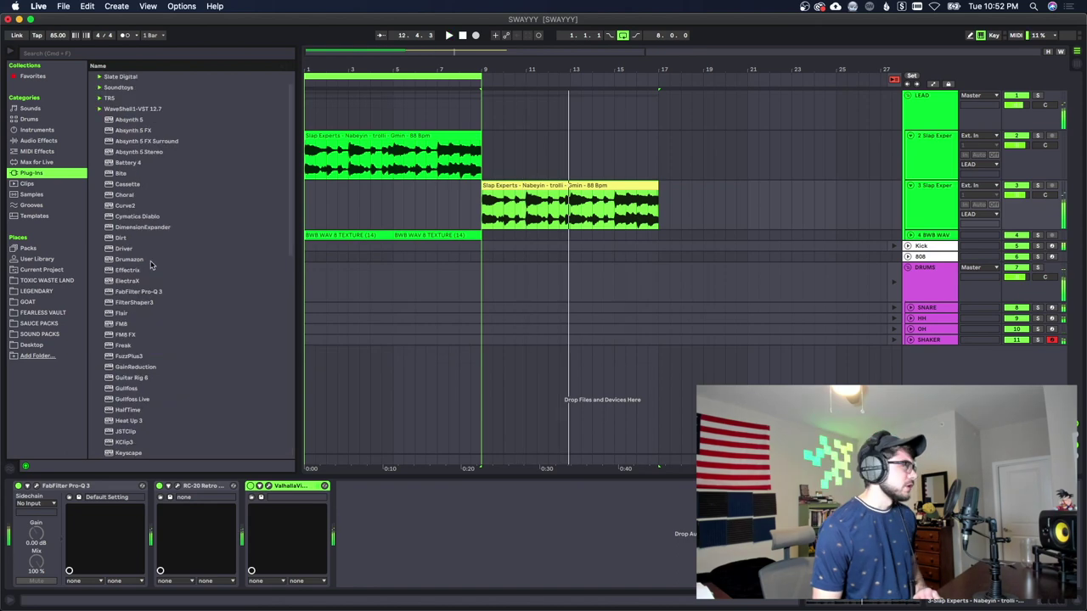
click(135, 184)
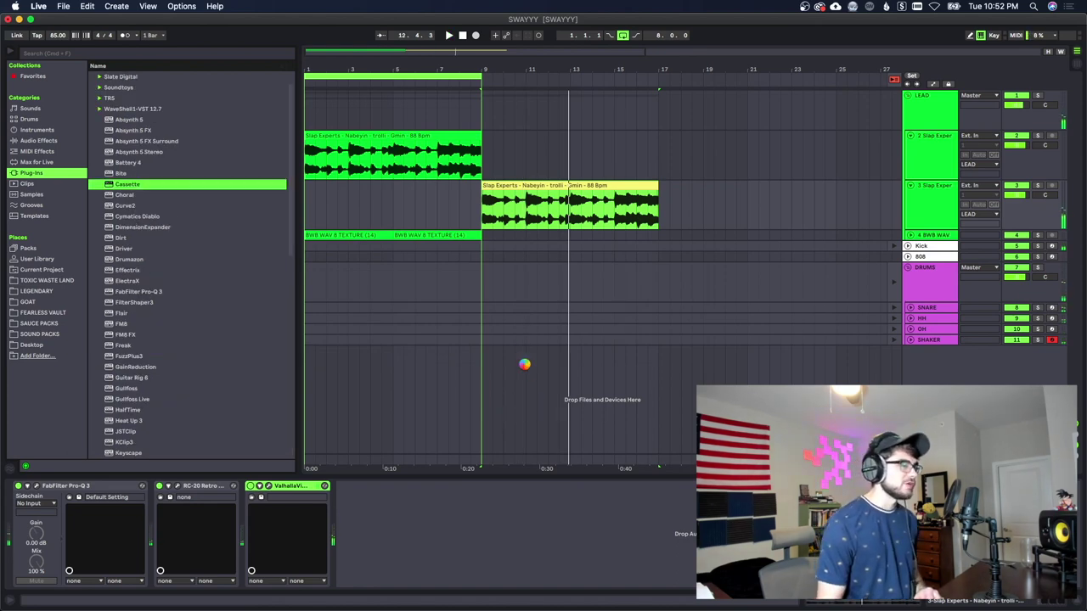
click(416, 111)
mouse_move(413, 186)
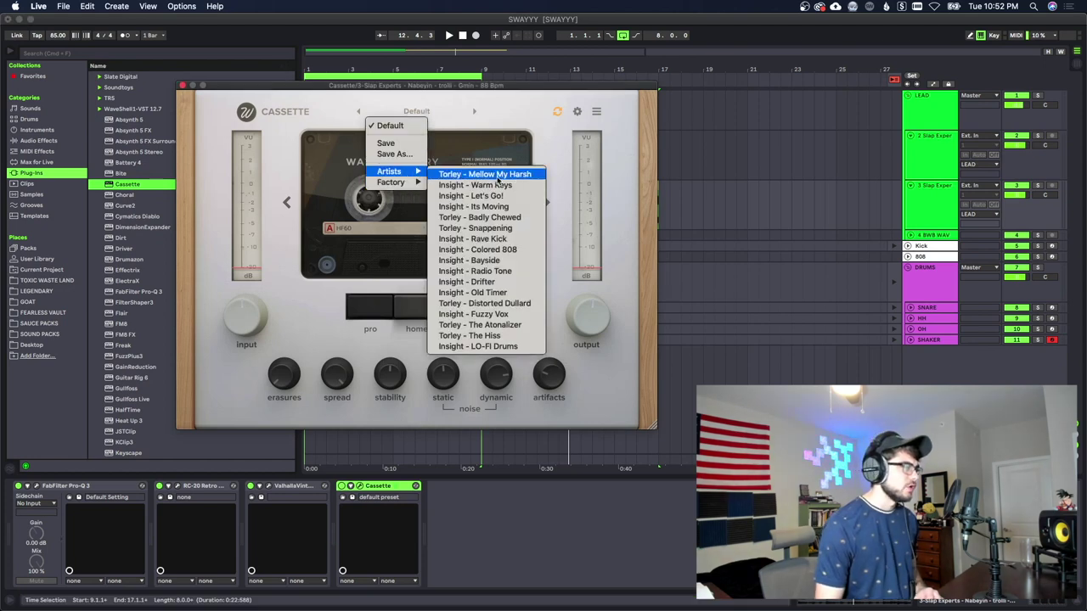
click(497, 175)
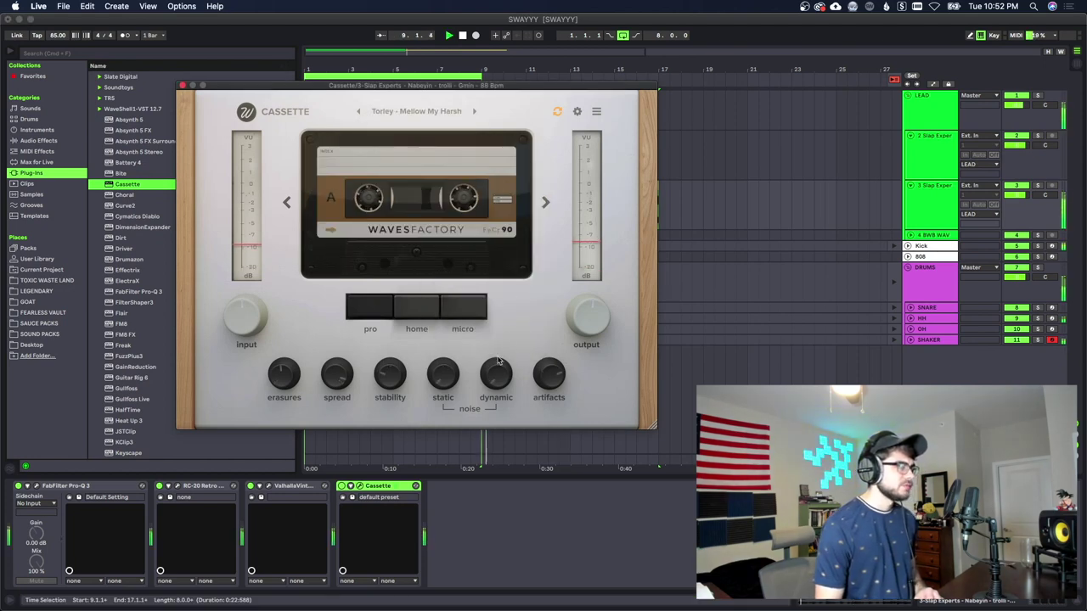
mouse_move(343, 384)
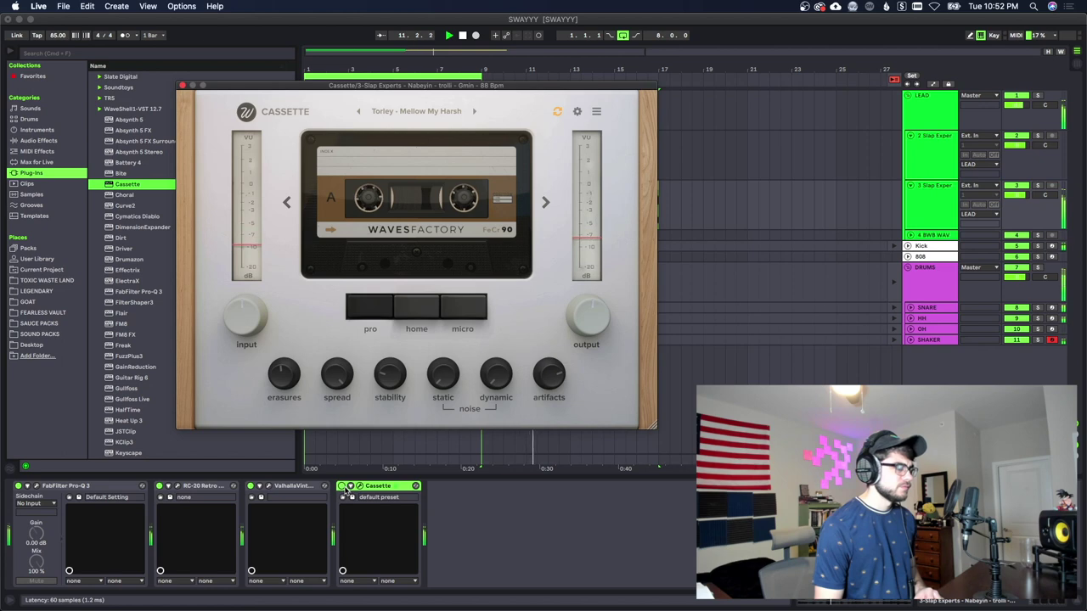
mouse_move(439, 386)
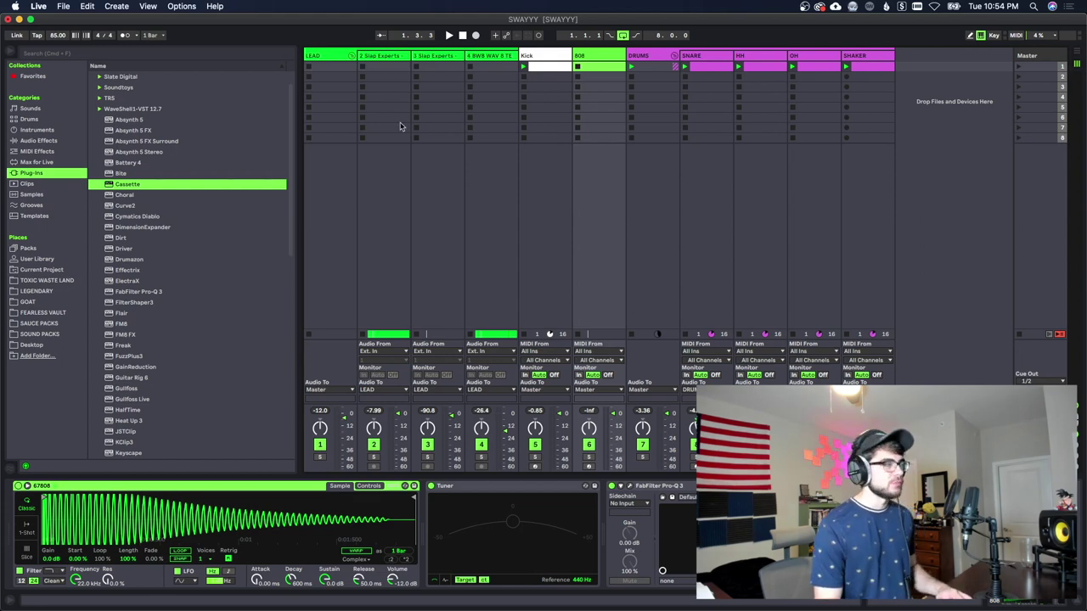
Load Kontakt on the 808 track and convert the original melody clip to a MIDI clip on that track.
scroll(239, 174, down, 5)
double_click(256, 276)
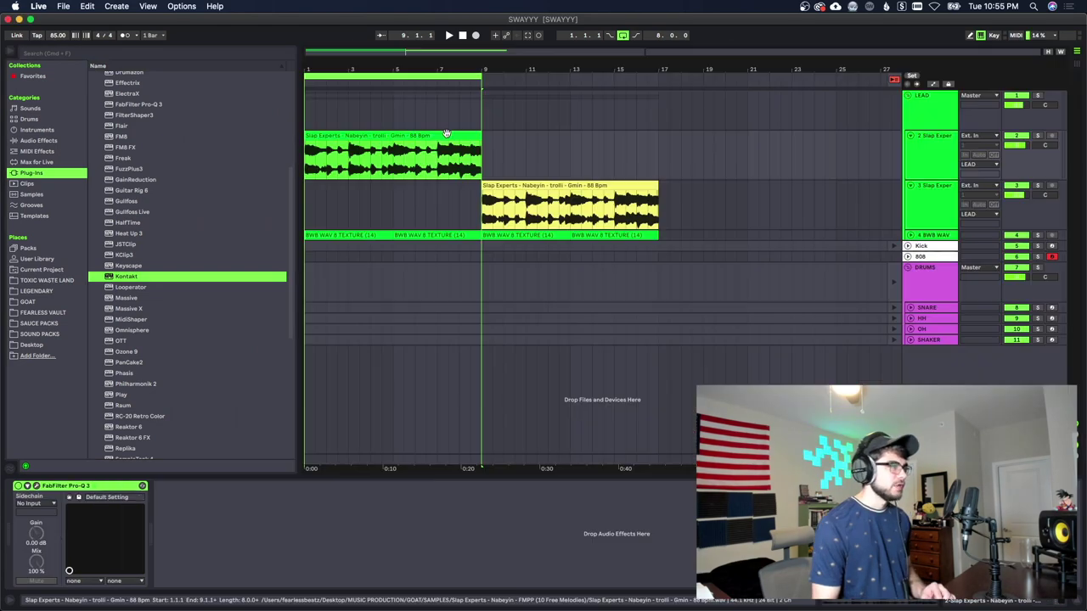
drag(447, 134, 445, 259)
click(501, 311)
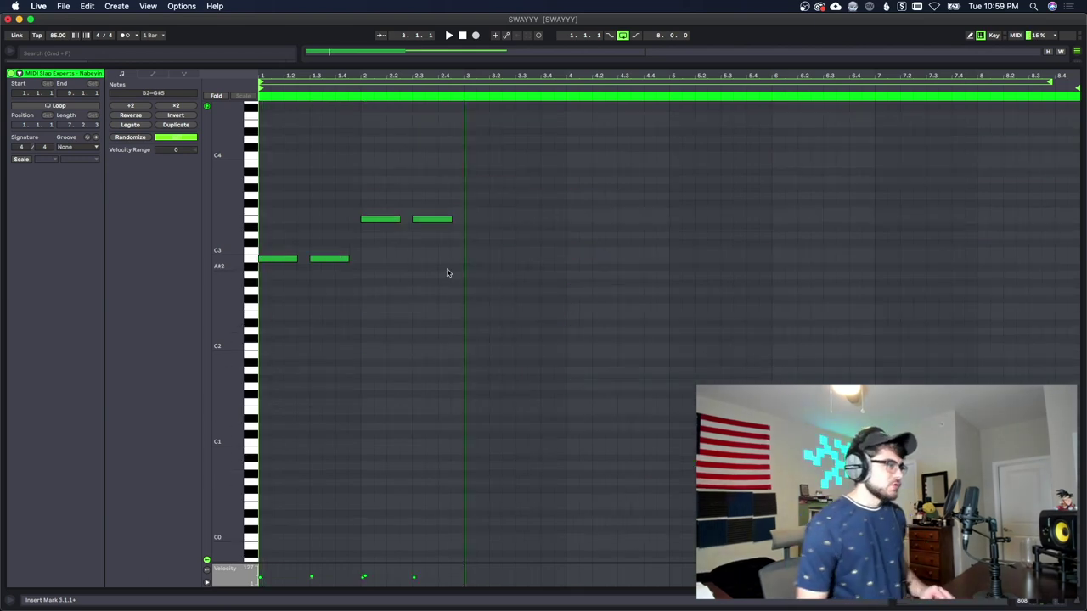
Duplicate the two-bar B2 and E3 note pattern until it fills all eight bars of the MIDI clip.
mouse_move(466, 297)
mouse_down()
mouse_move(446, 254)
mouse_move(260, 136)
mouse_up()
key(super+d)
key(super+d)
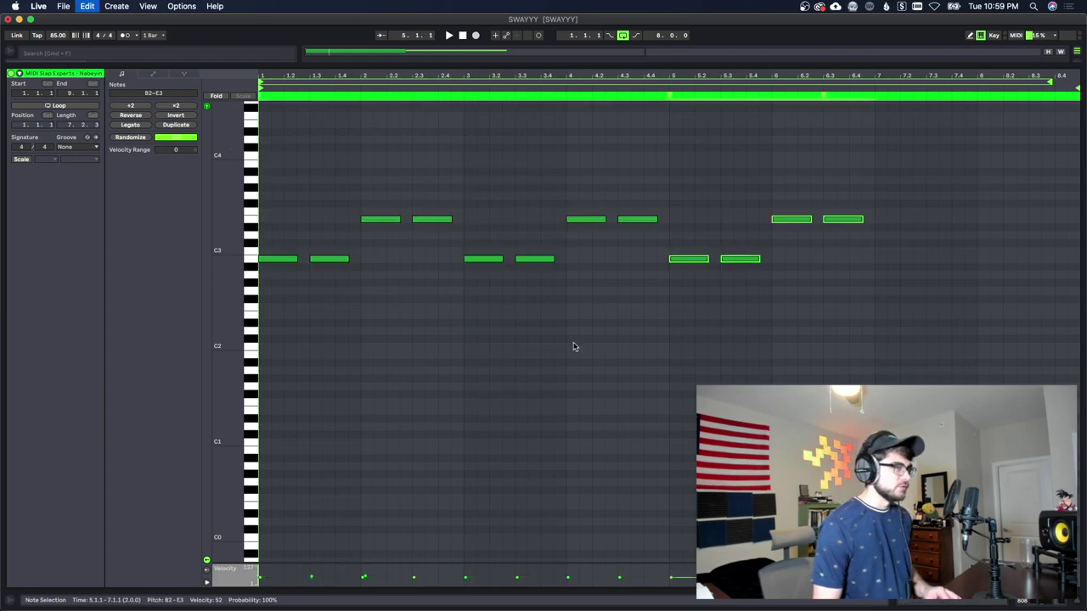
key(super+d)
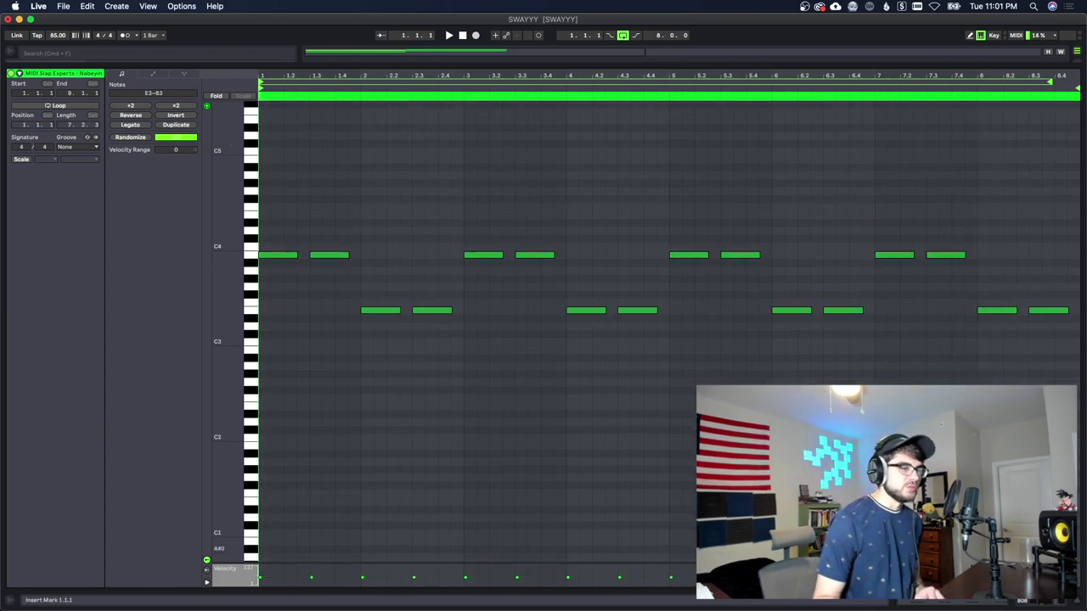
Examine the B3 notes of the MIDI clip and compare the clip with the yellow melody clip in the arrangement.
click(249, 256)
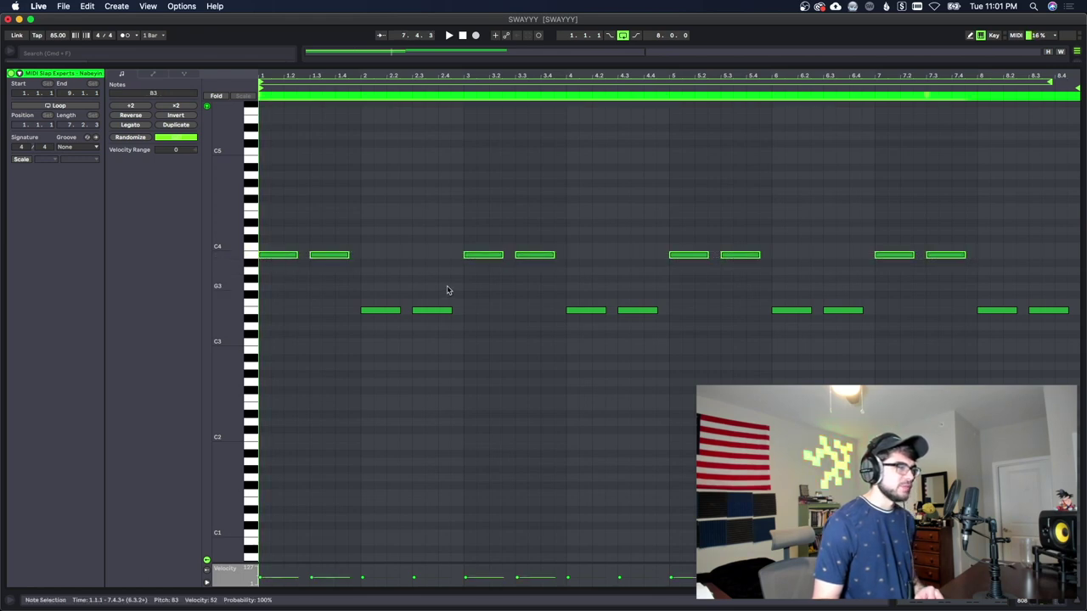
click(1029, 601)
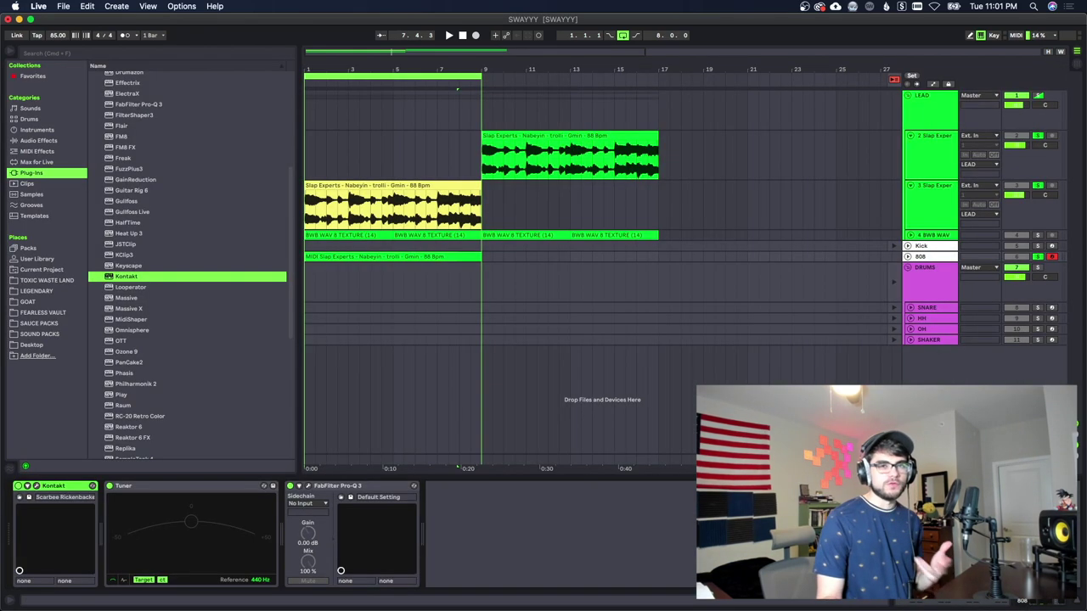
click(434, 185)
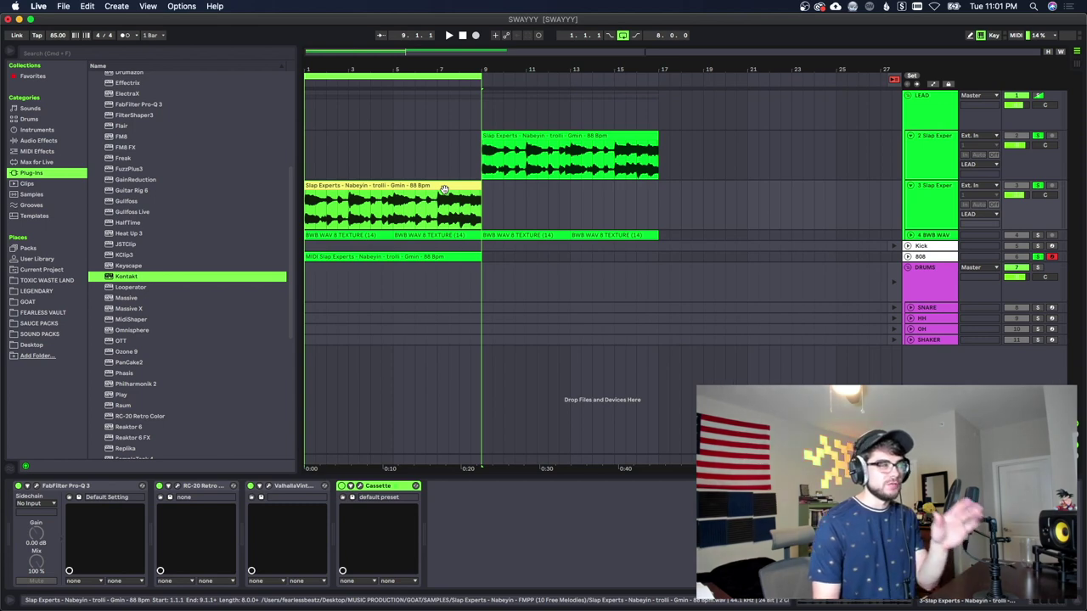
key(Tab)
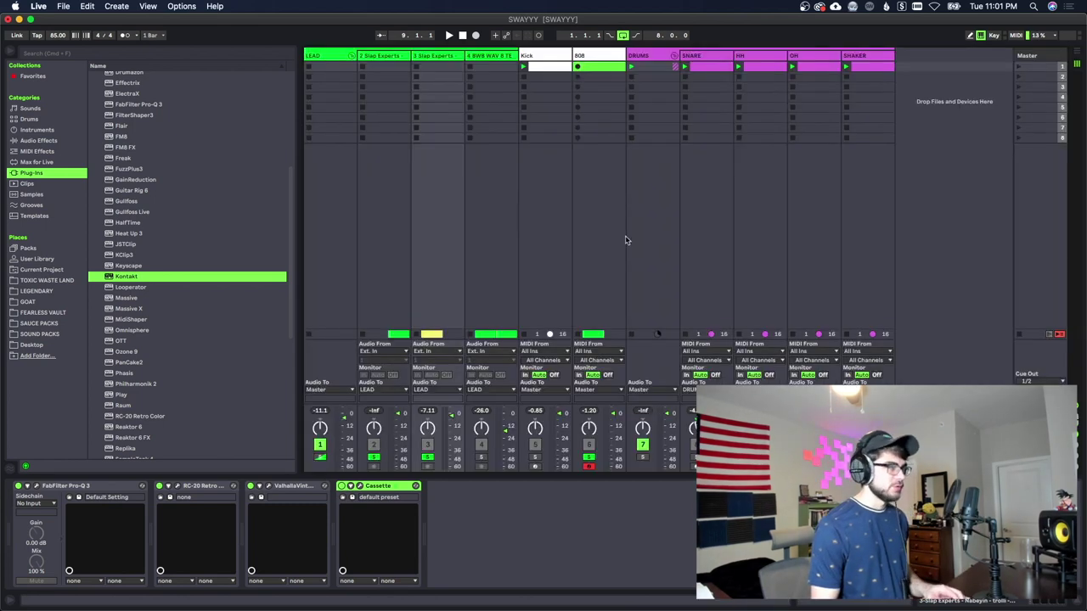
key(Tab)
Play the 808 track's MIDI clip against the melody and examine its B1 and E2 bass notes.
click(446, 254)
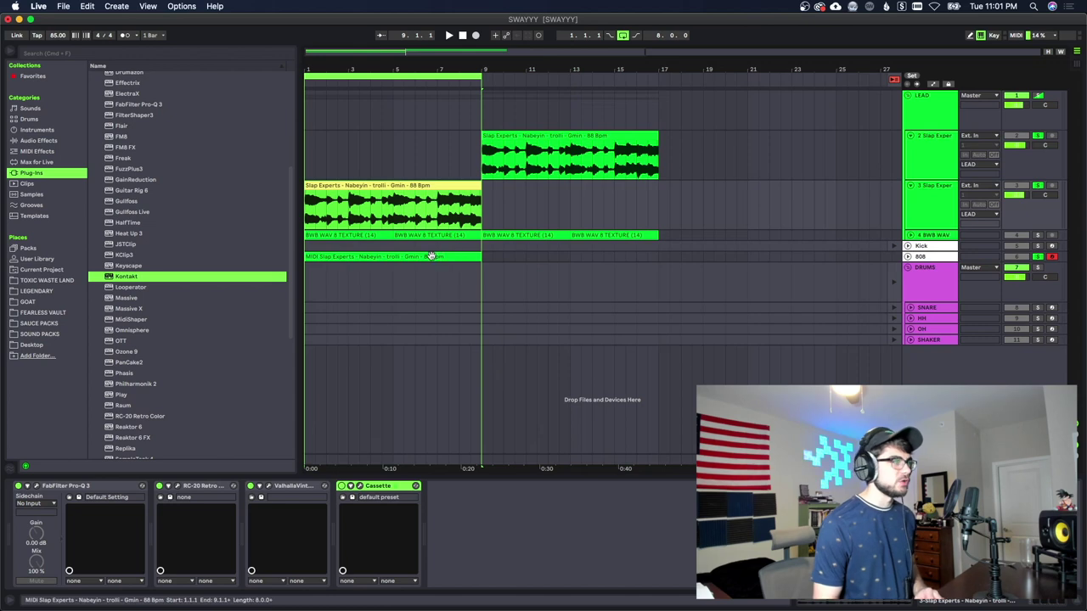
double_click(431, 258)
click(485, 483)
key(space)
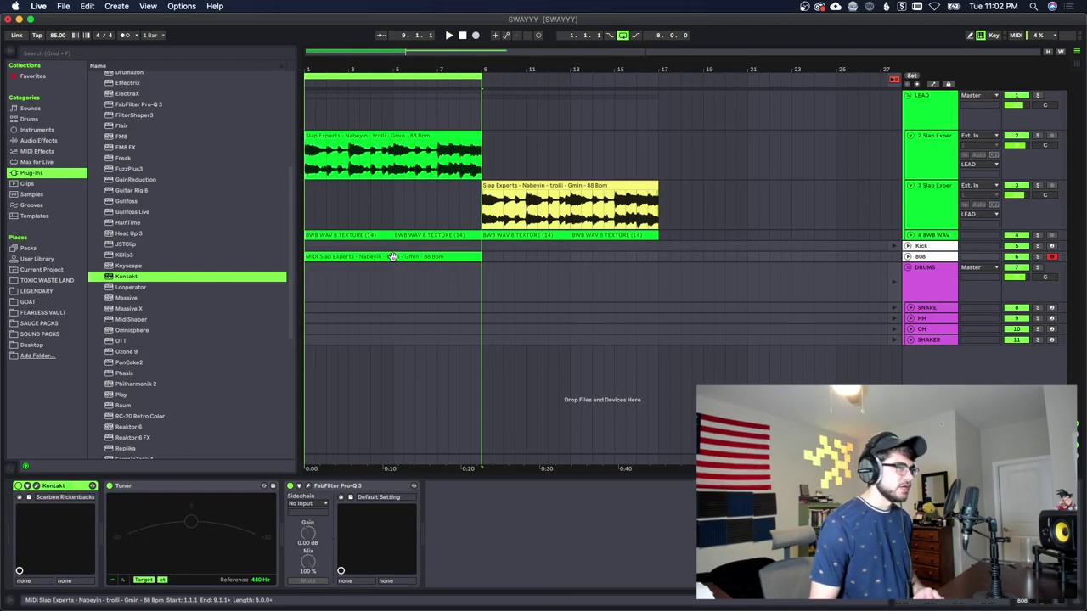
double_click(392, 256)
click(335, 411)
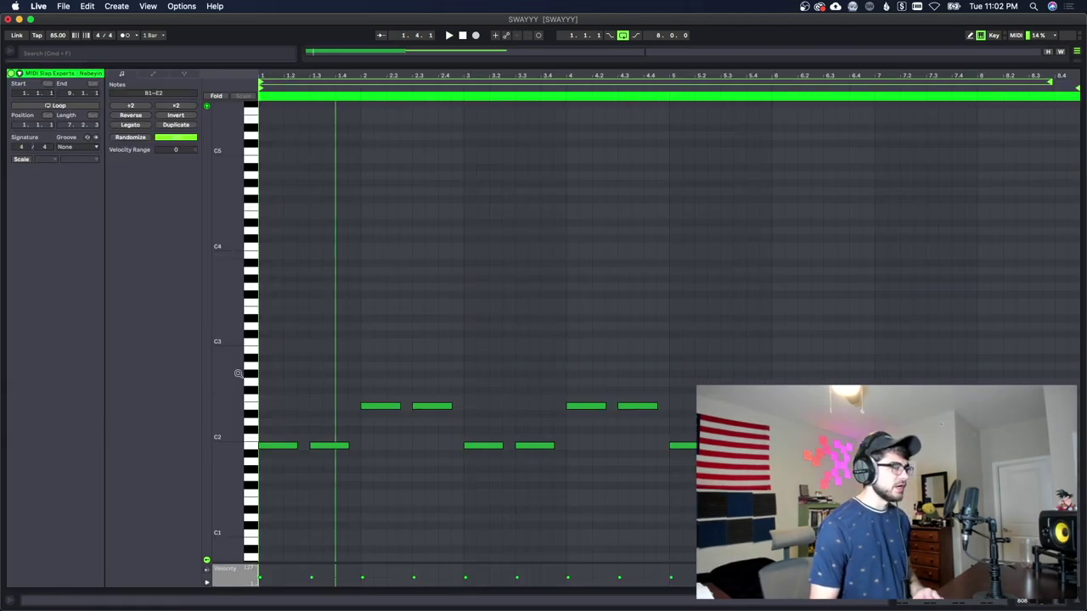
drag(238, 374, 238, 442)
click(451, 424)
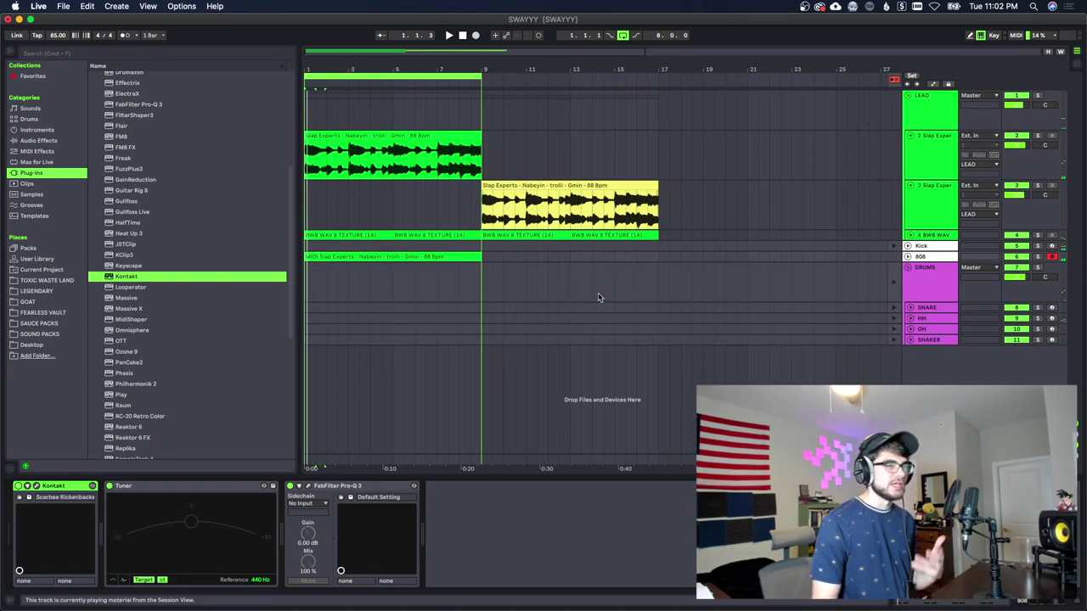
Reactivate the first D2 note at bar 1 of the 808's MIDI clip and transpose it down three semitones to B1.
key(Tab)
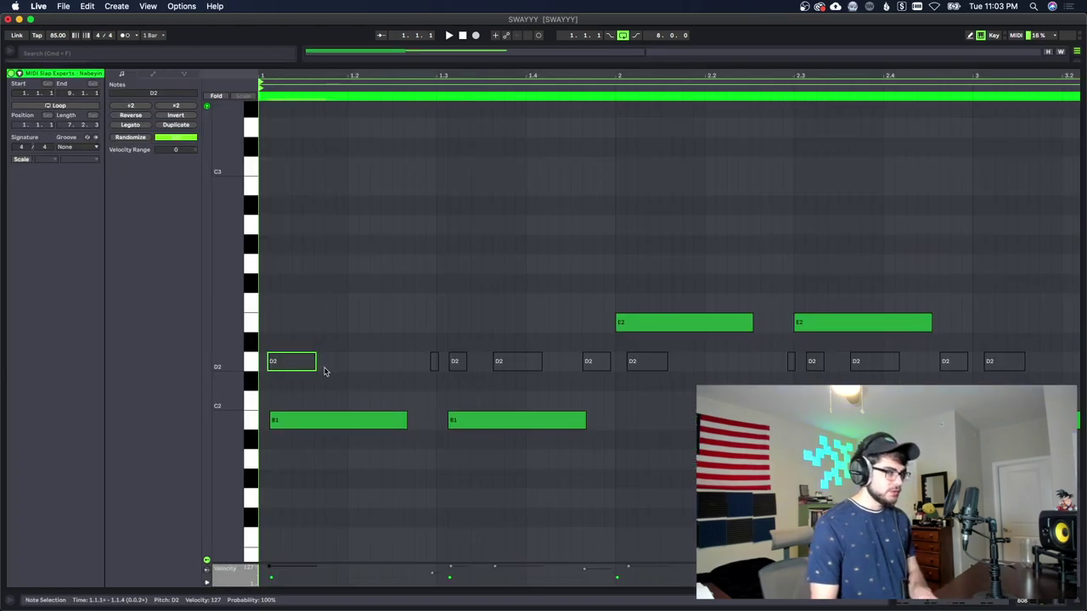
key(0)
key(Down)
key(Down)
key(Down)
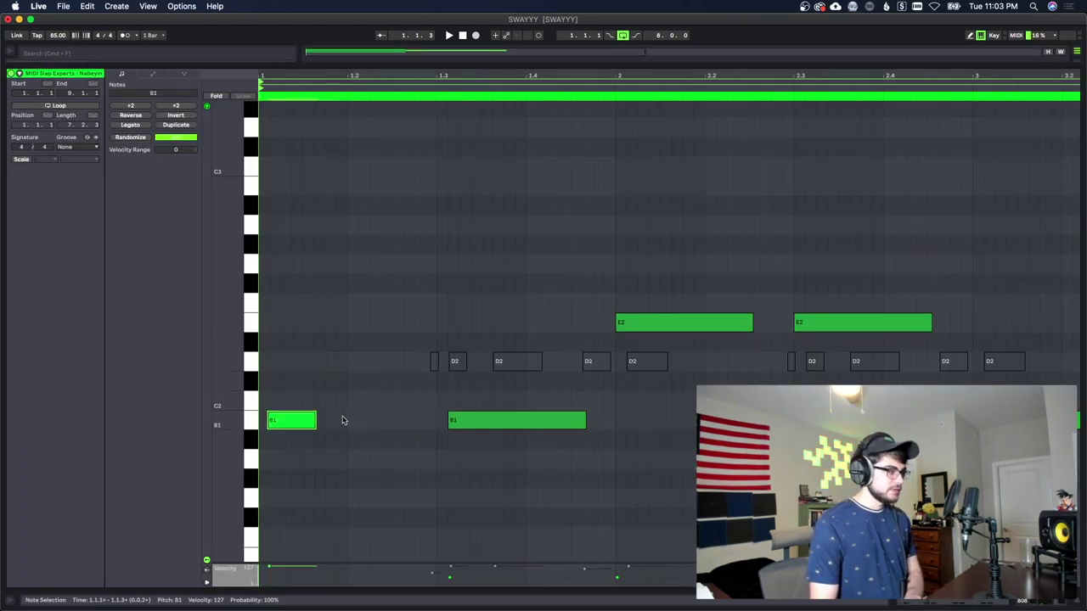
key(space)
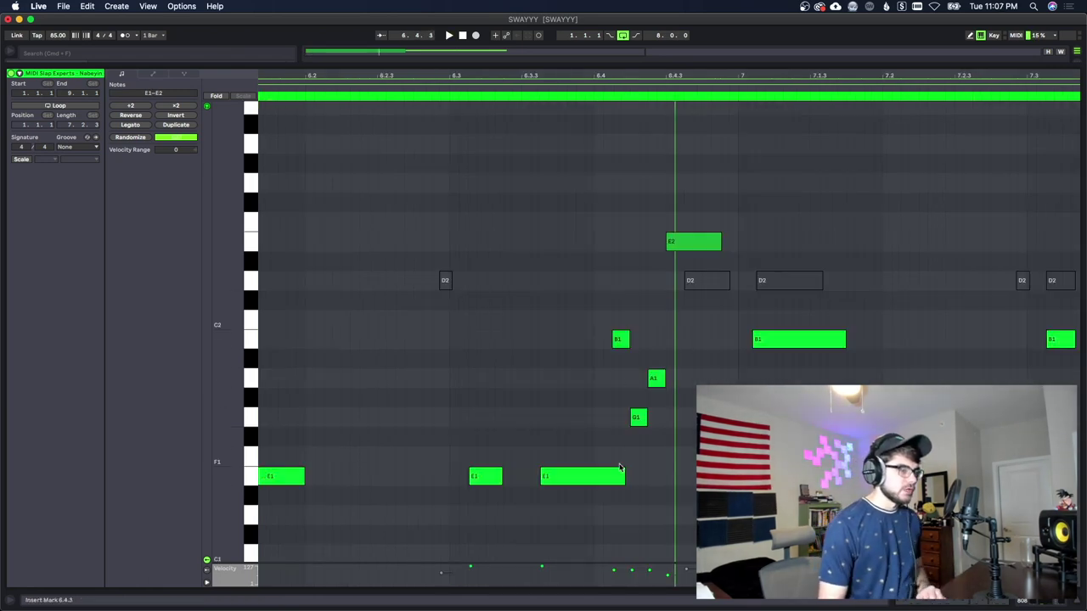
Shorten the last E1 note in bar 6 so it ends where the B1 note at 6.4 starts.
drag(624, 476, 611, 473)
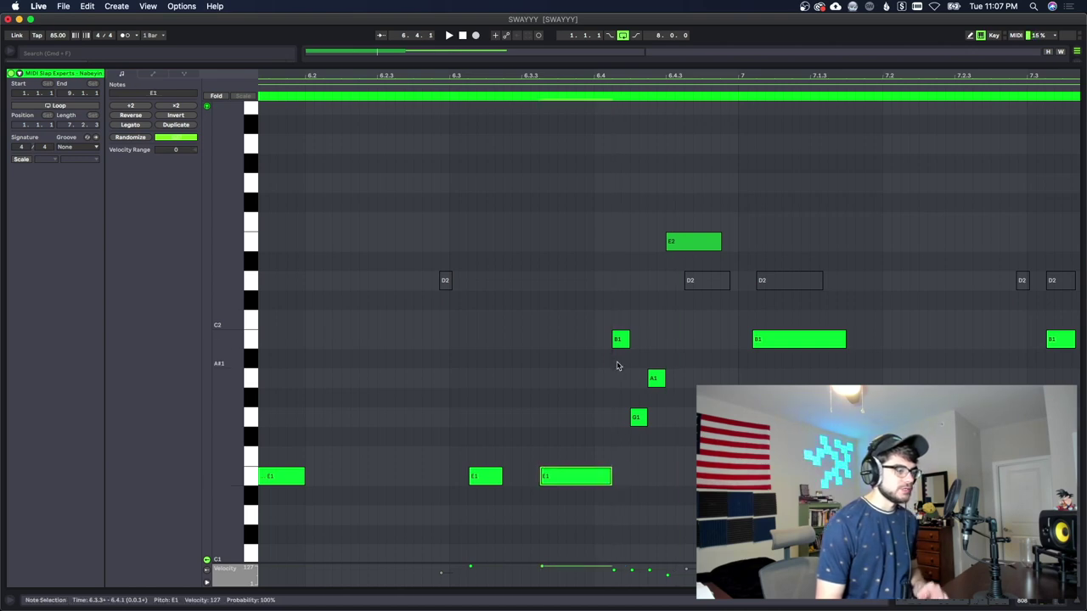
click(672, 331)
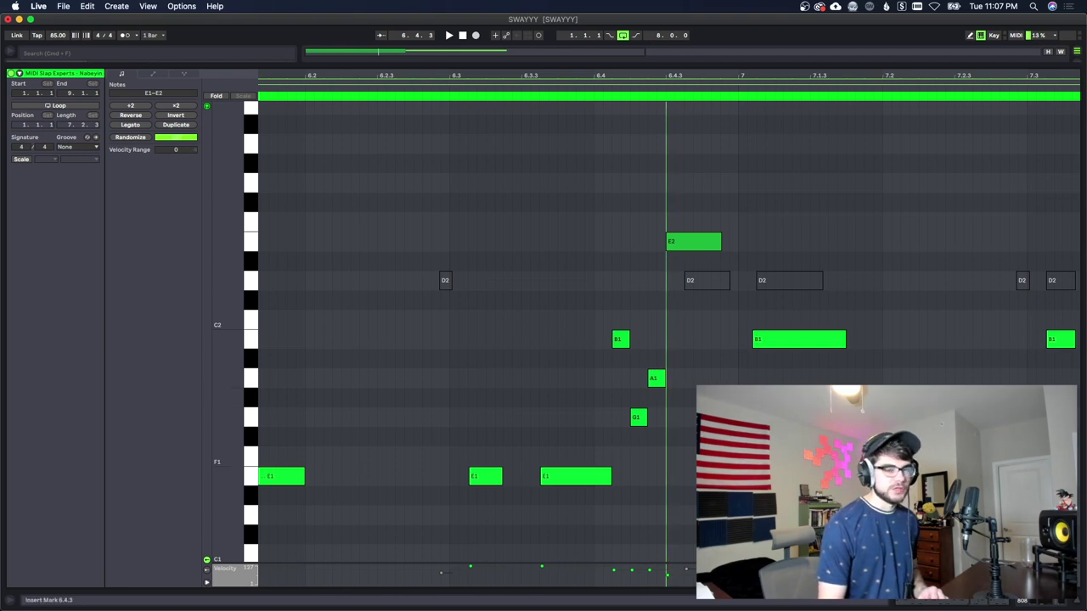
Move the original green melody clip in the arrangement to the section starting at bar 9.
click(1045, 601)
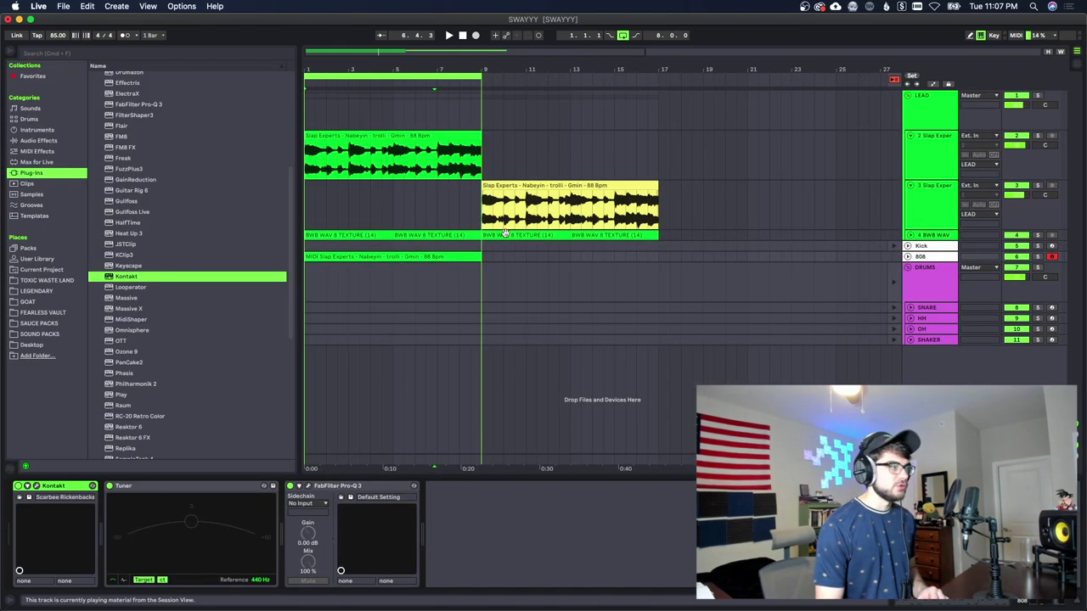
click(441, 137)
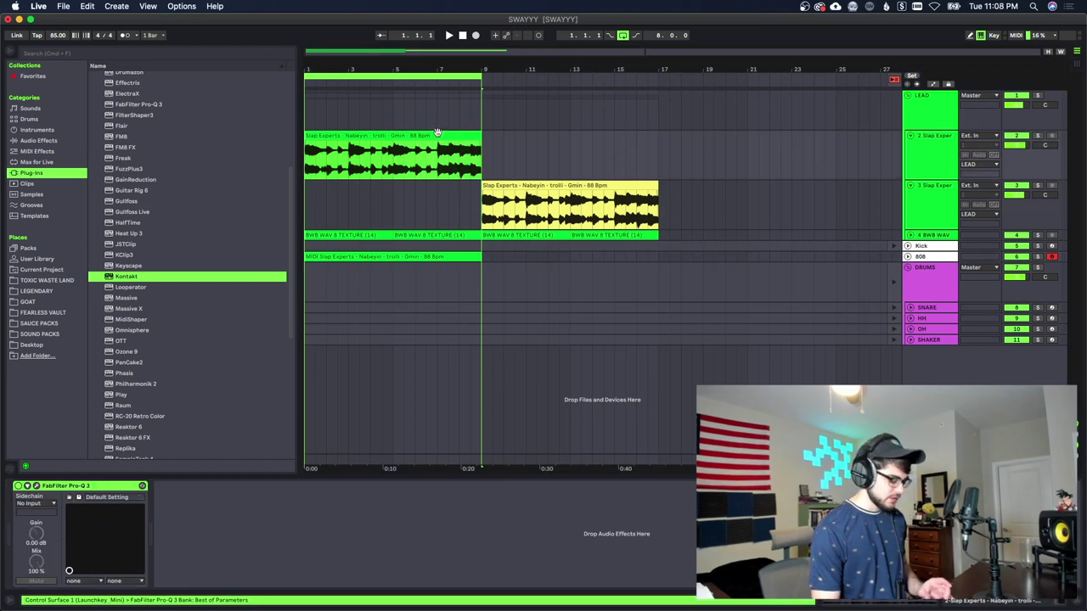
drag(437, 133, 630, 259)
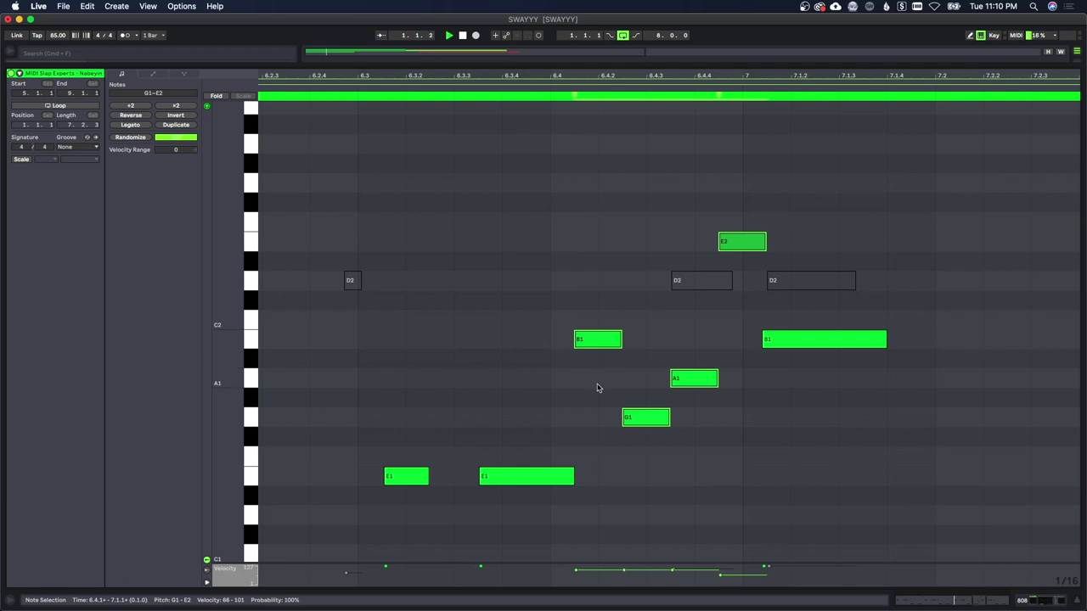
Trim the end of the E2 note before bar 7's B1 note and slightly raise the 808's high-cut frequency in Pro-Q 3.
click(597, 387)
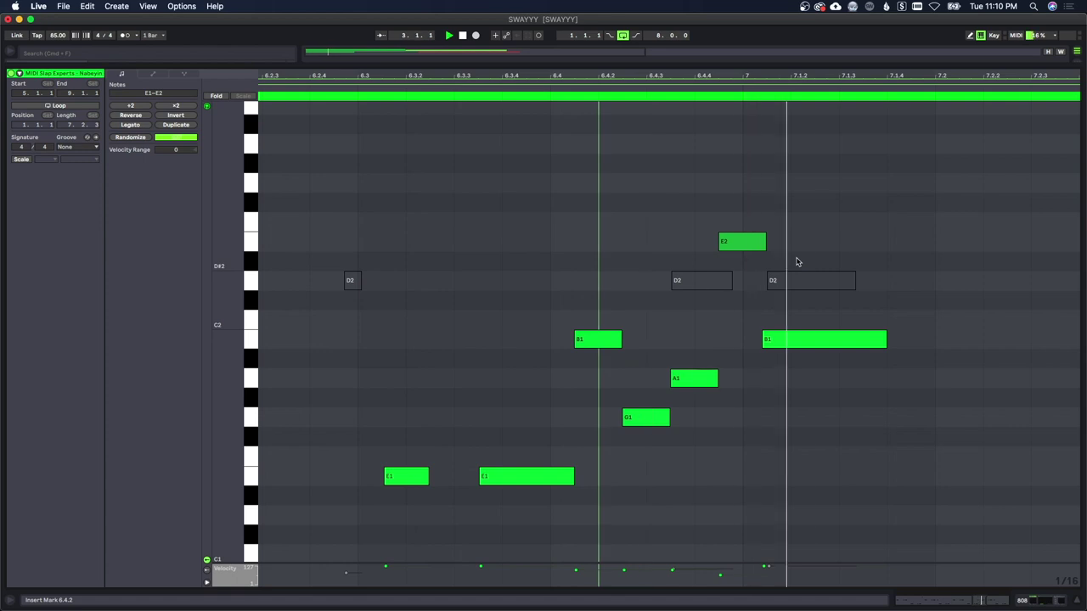
drag(764, 244, 756, 244)
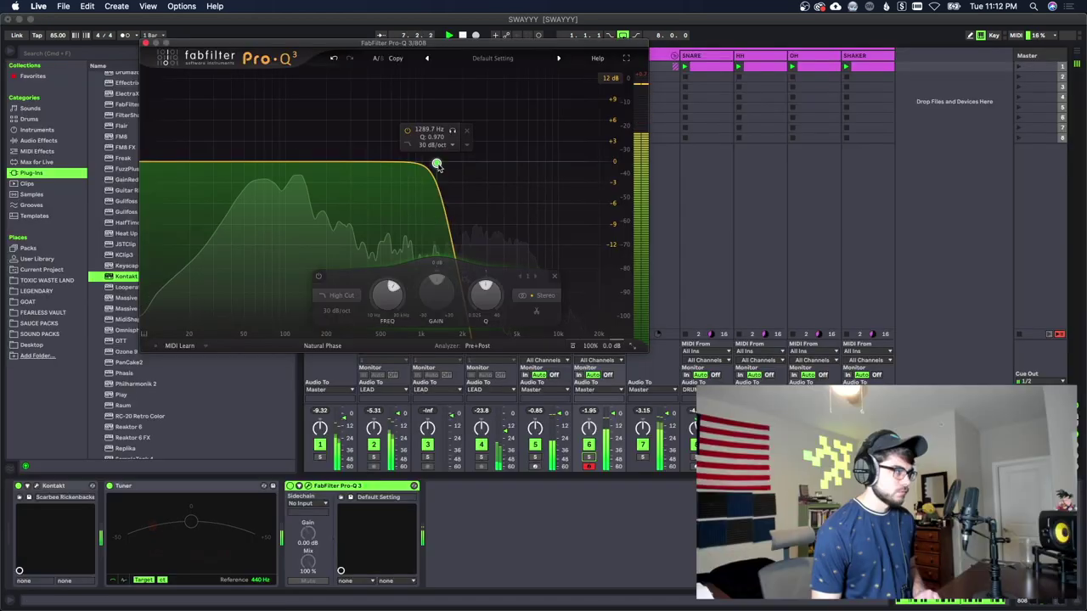
drag(436, 165, 443, 164)
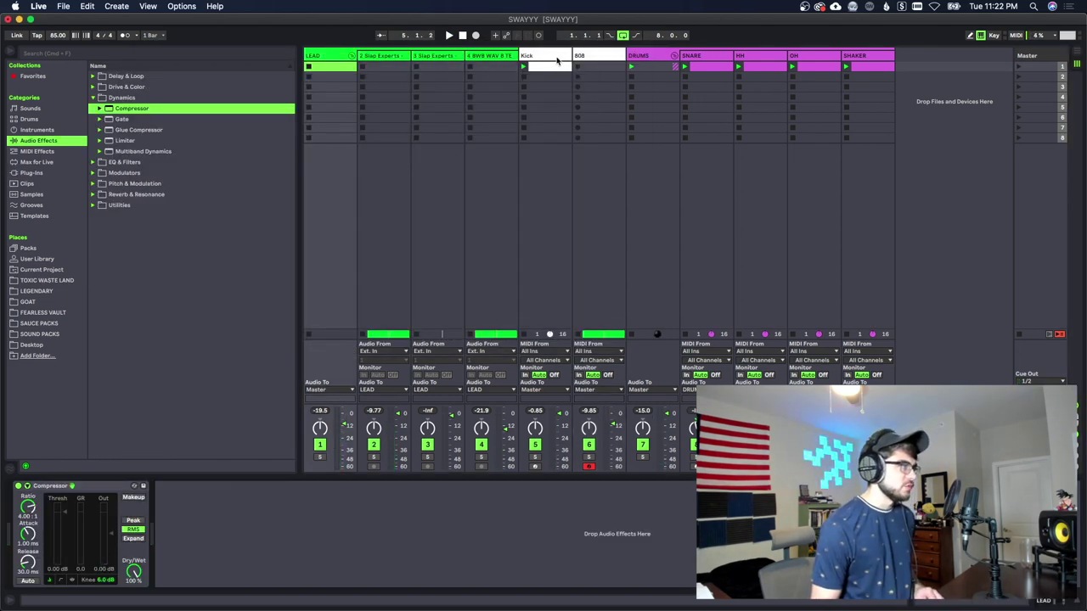
Enable sidechain on the LEAD group's Compressor and set Kick as its audio source.
click(556, 60)
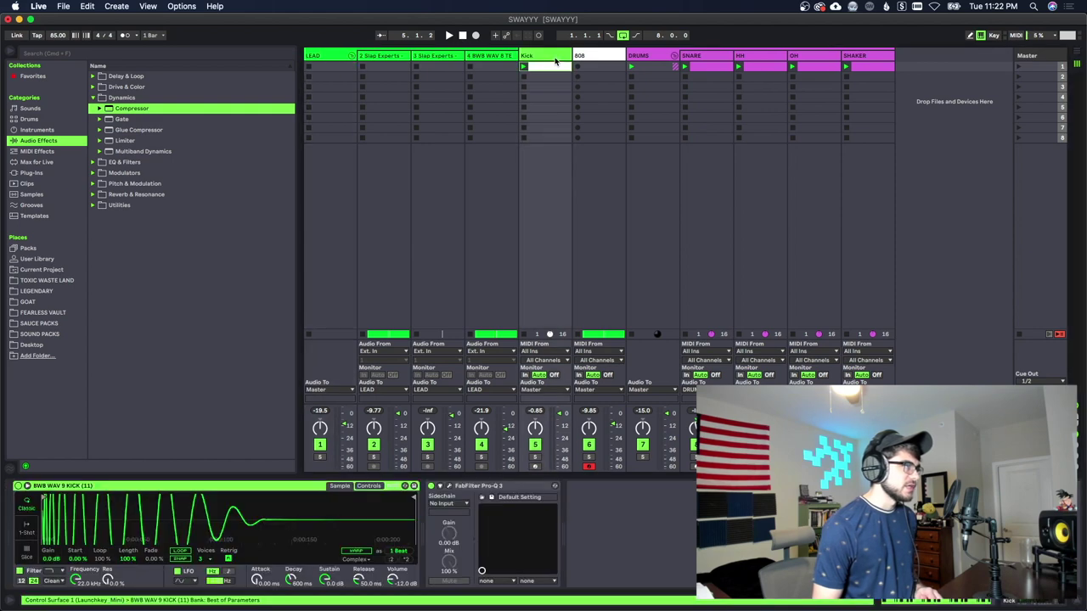
click(322, 56)
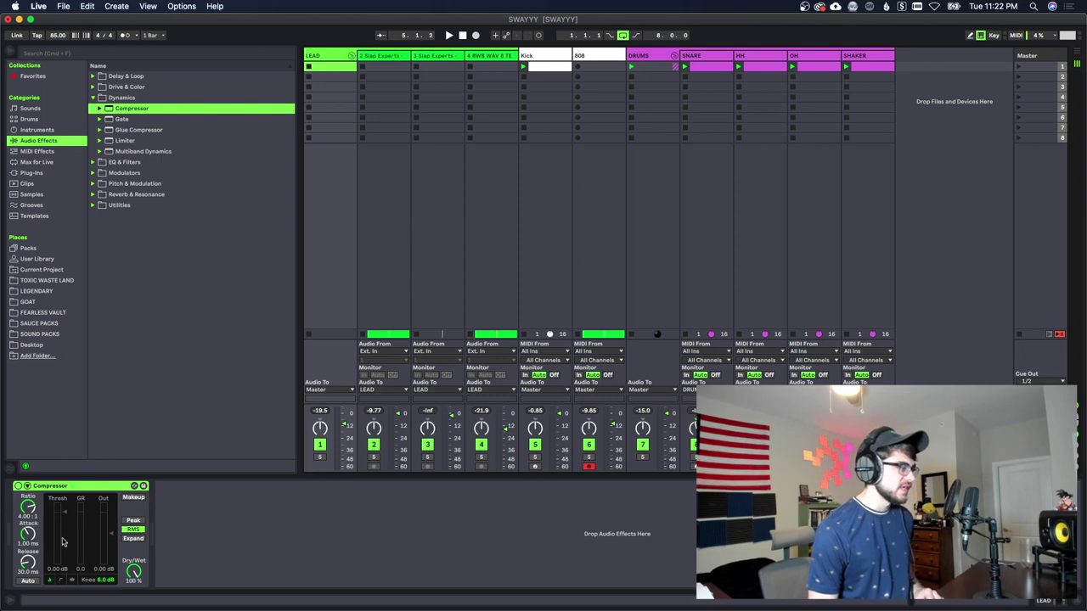
click(26, 488)
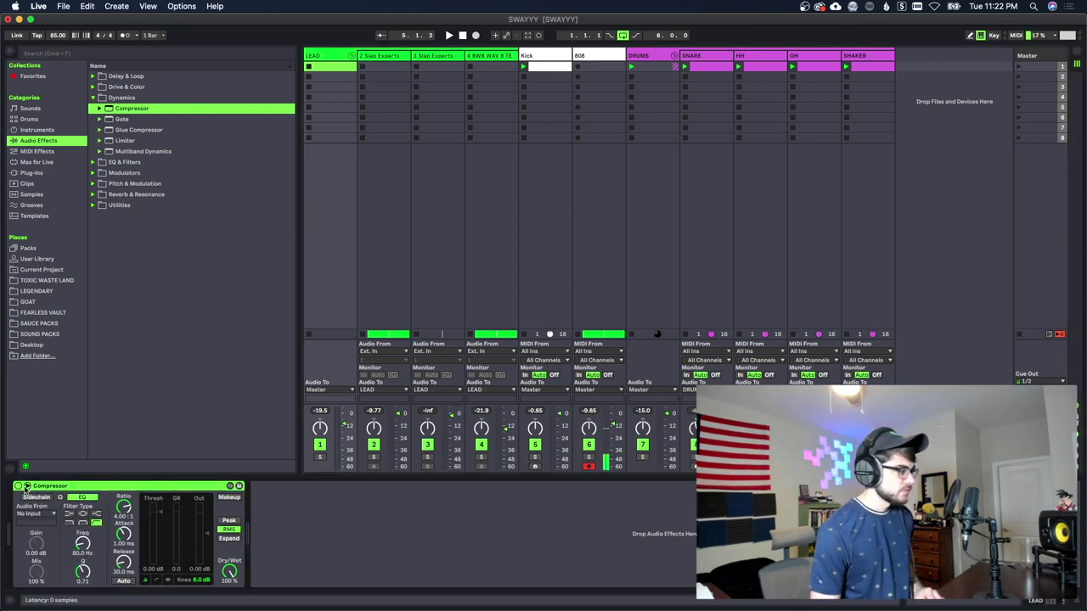
click(37, 497)
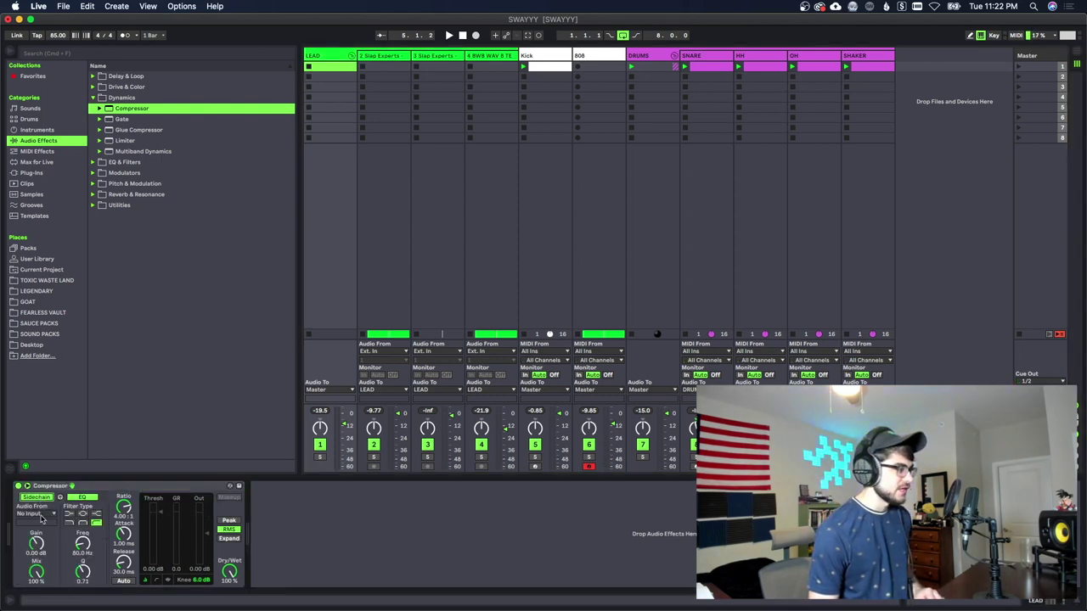
click(41, 515)
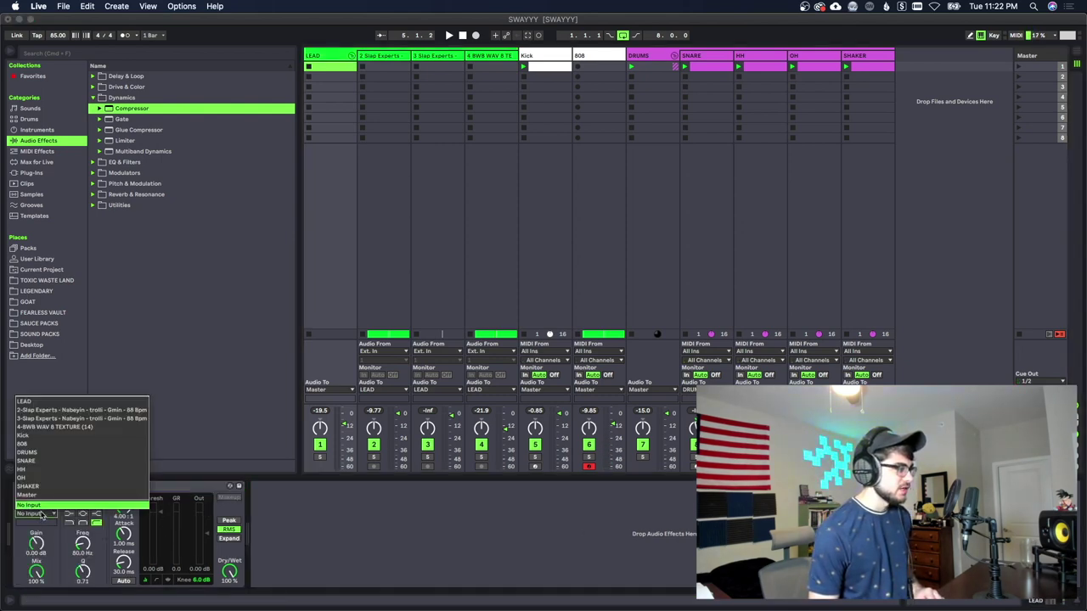
click(37, 436)
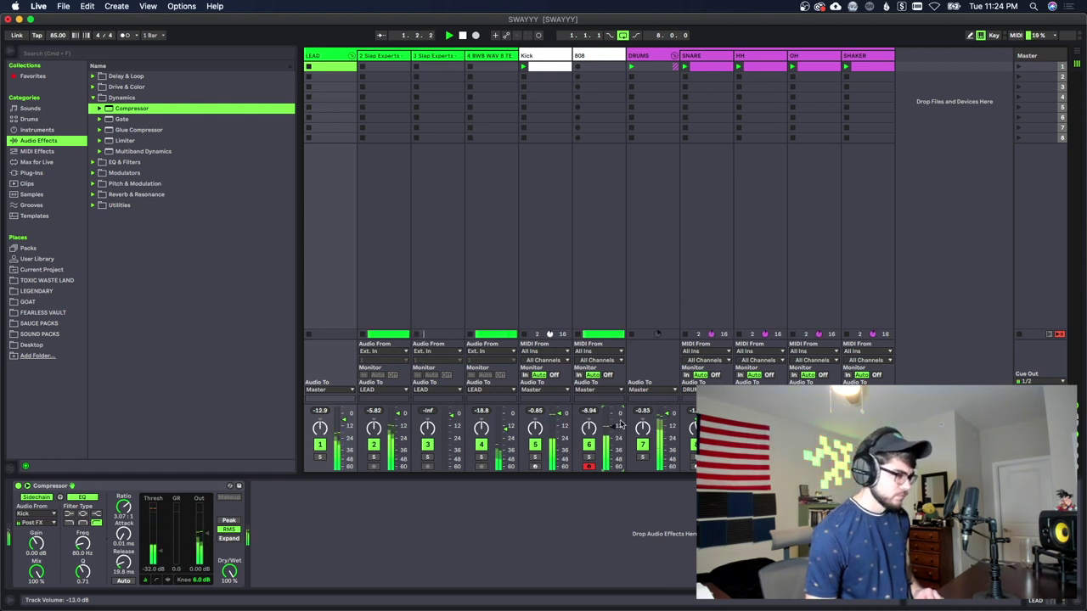
Play the full beat and check the track levels in the mixer against the clip layout in the arrangement.
click(593, 56)
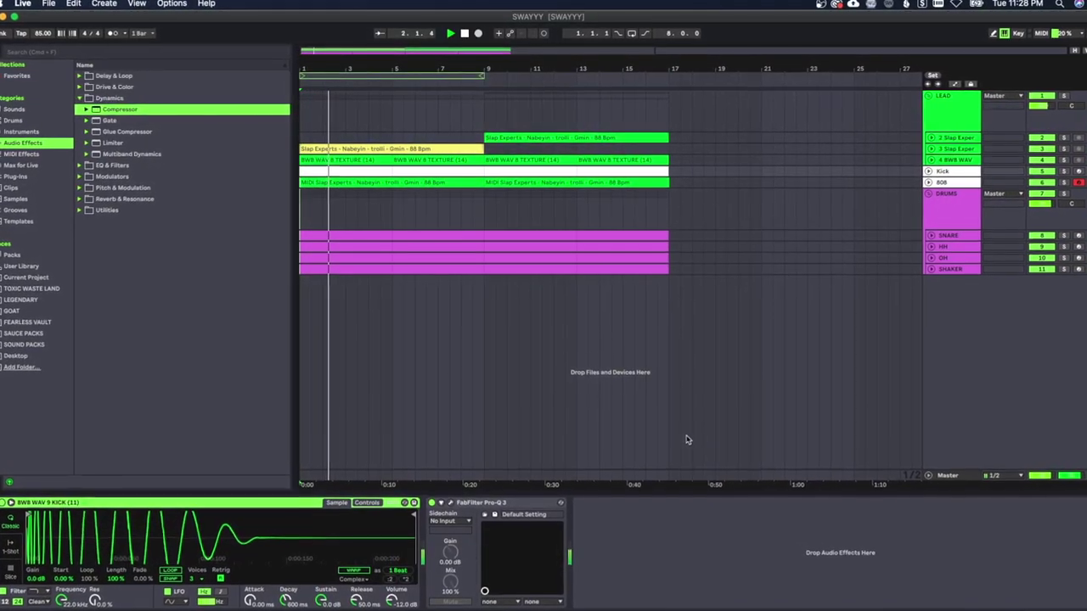
key(Tab)
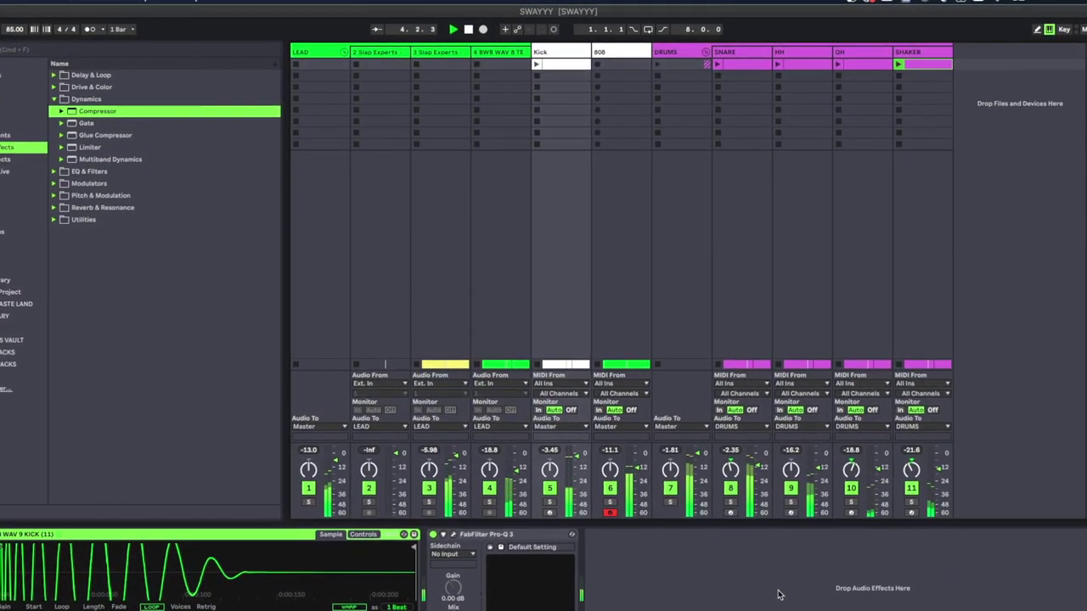
key(Tab)
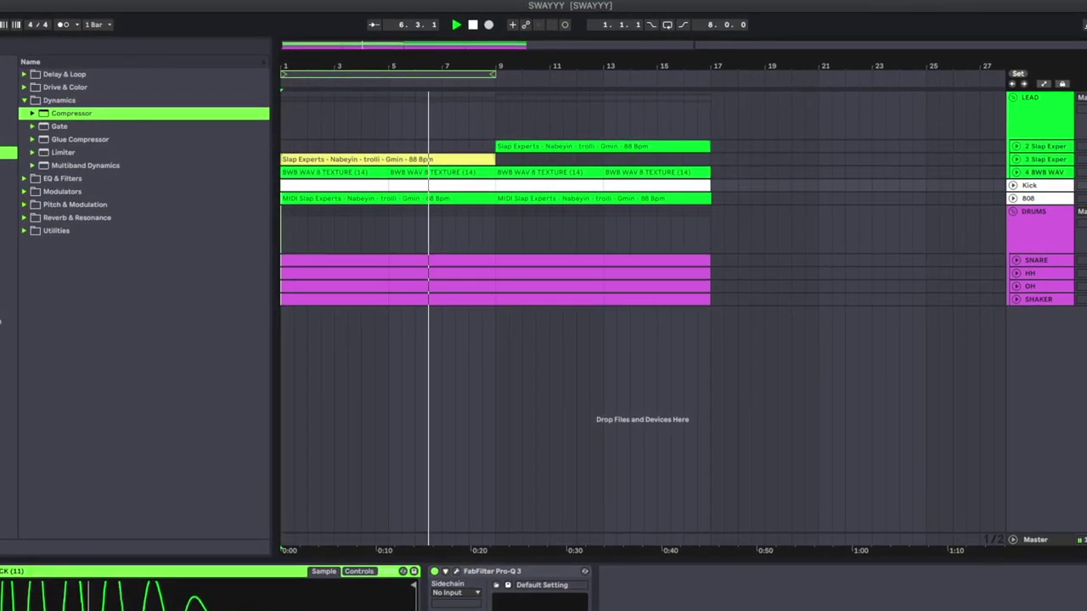
key(Tab)
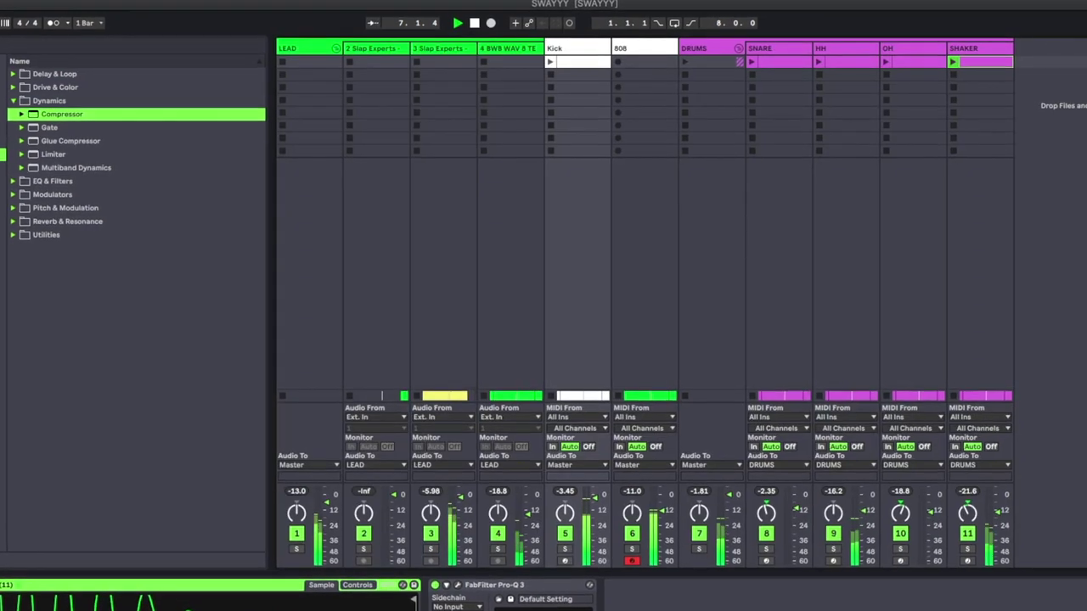